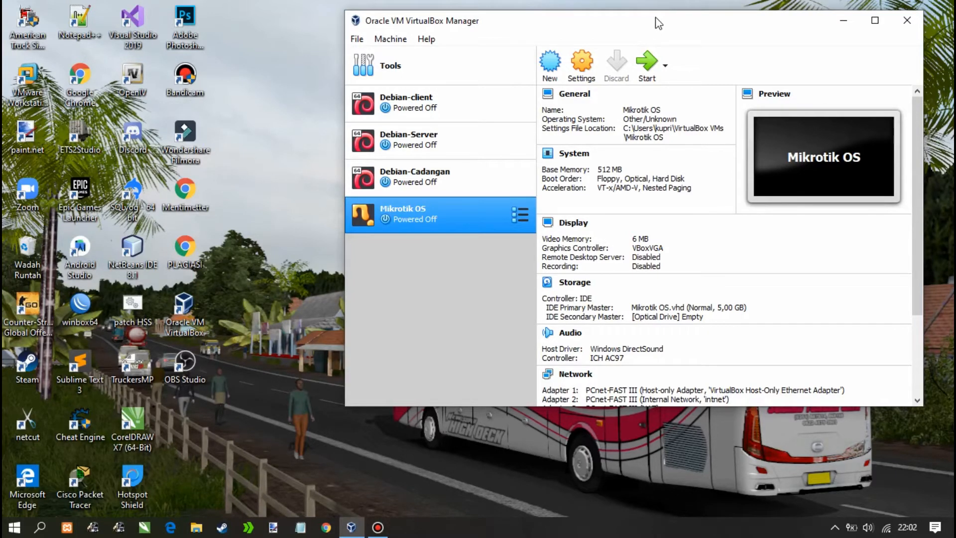
Start a new machine named 'Mikrotik OS Server' and give it 512 MB of memory
click(556, 68)
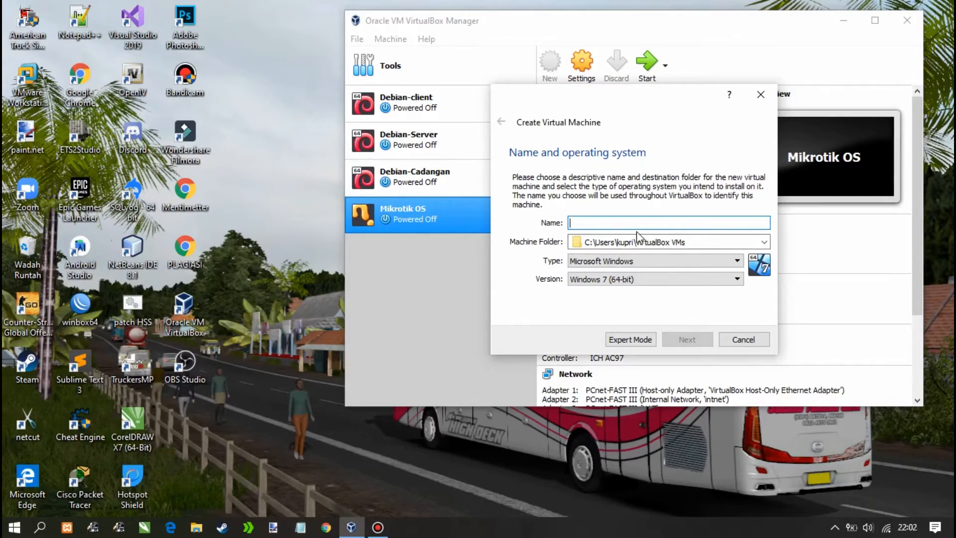
text(M)
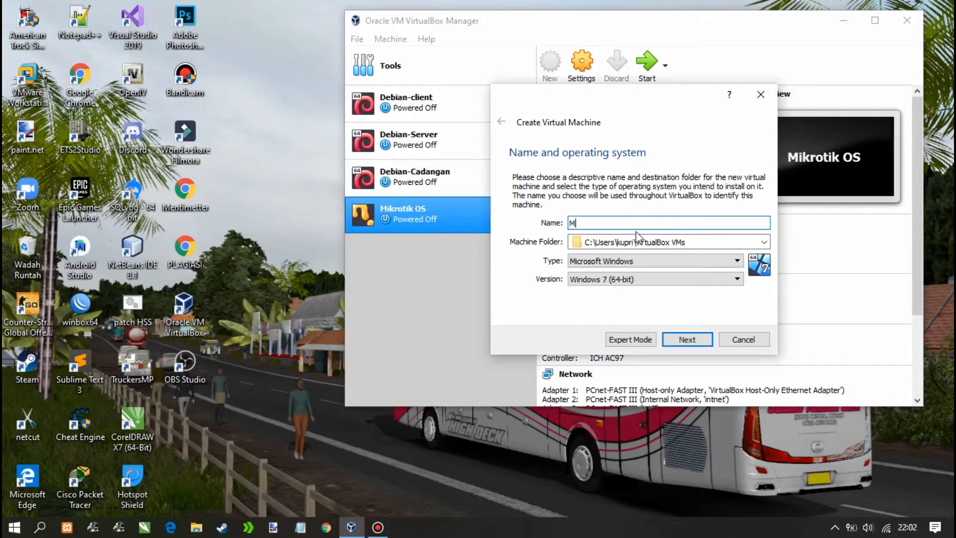
text(ikrotik O)
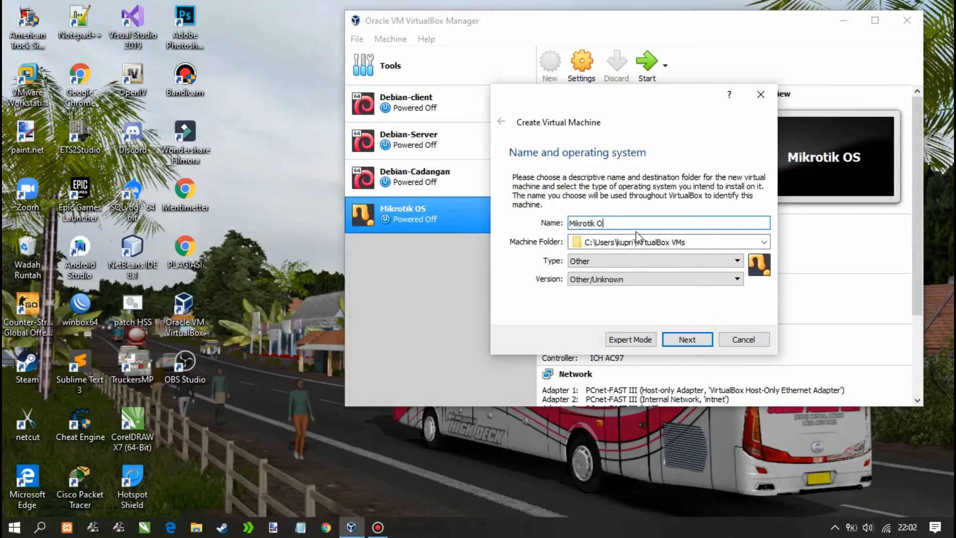
text(S Server)
click(694, 339)
drag(737, 227, 707, 229)
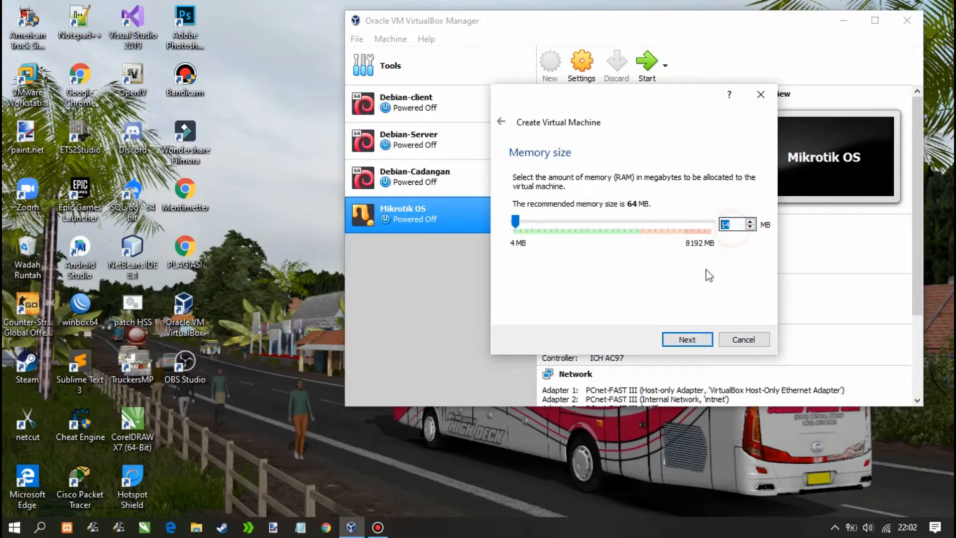
text(512)
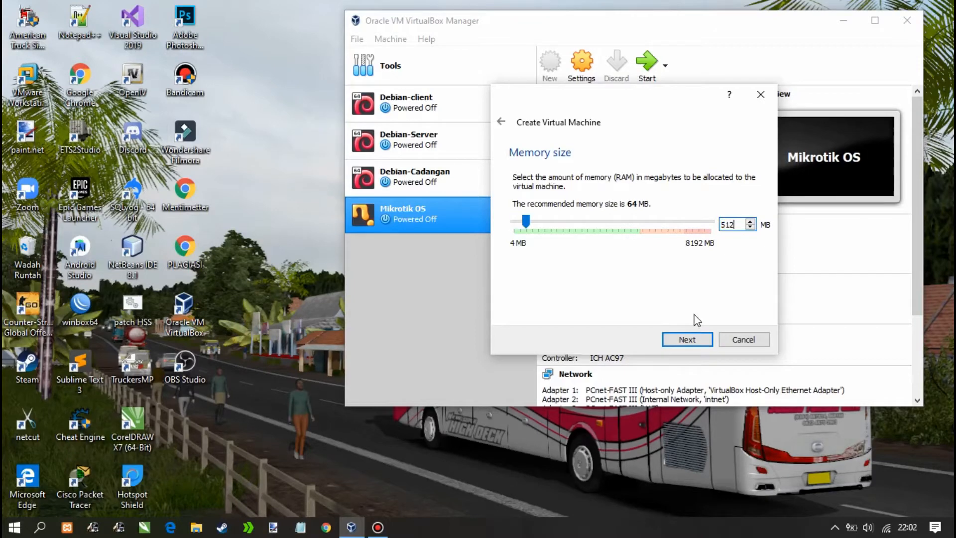
click(690, 339)
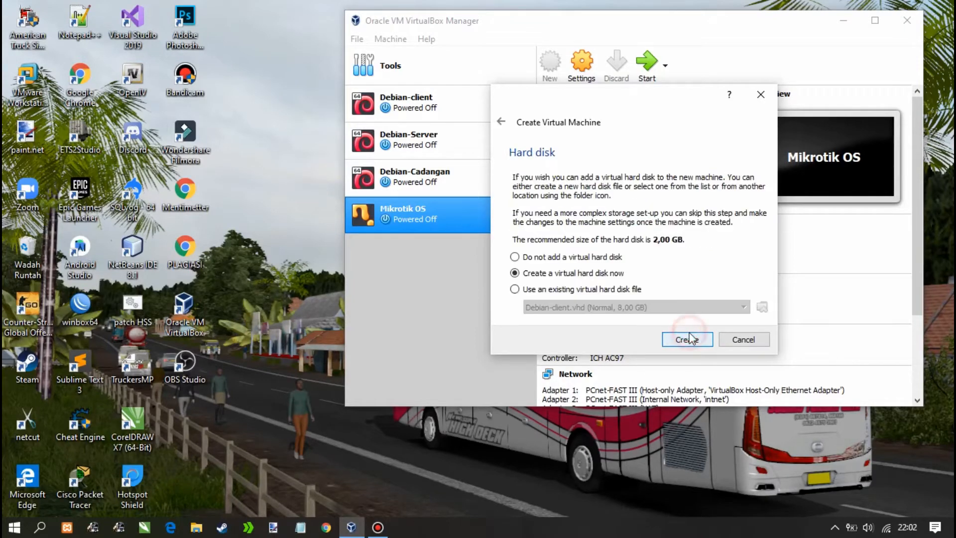
Create a dynamically allocated 5 GB VHD hard disk to finish the machine
click(685, 340)
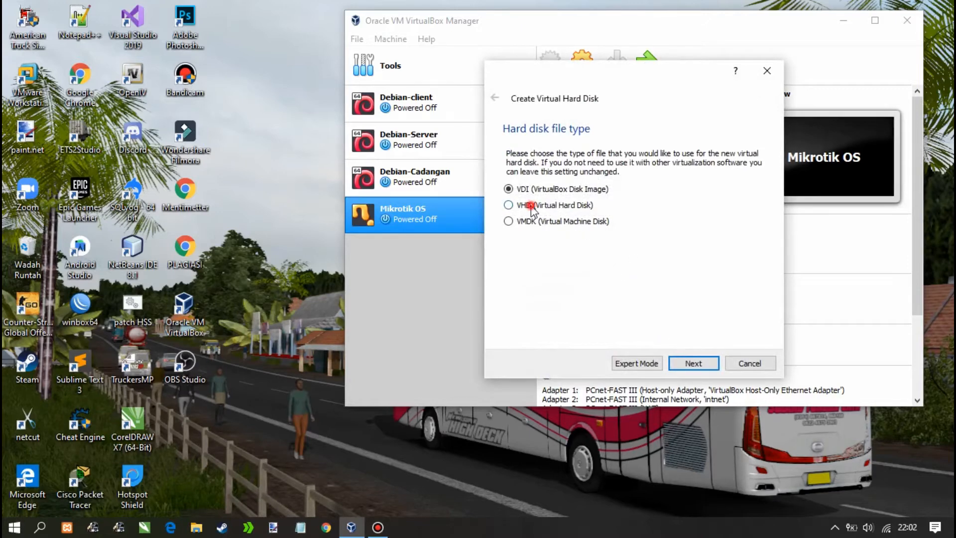
click(534, 207)
click(688, 363)
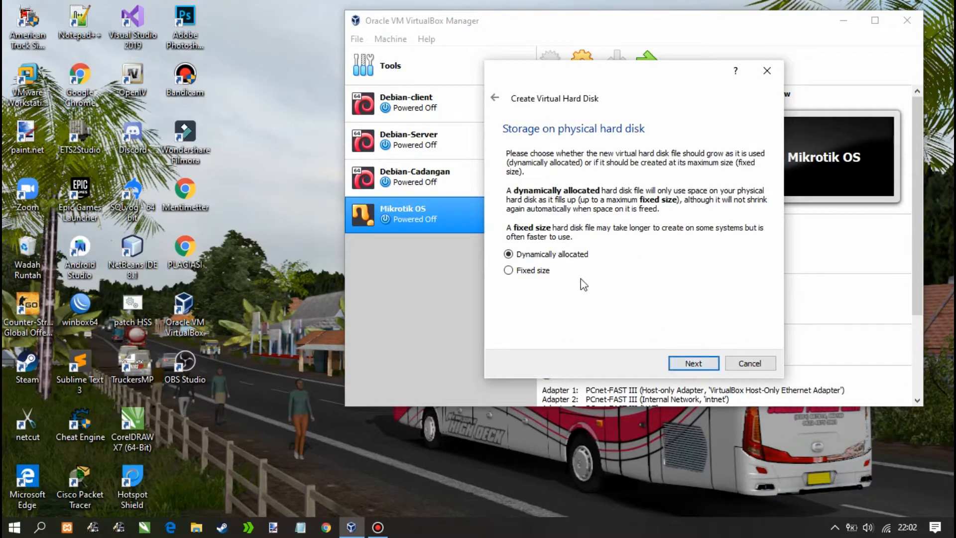
click(692, 363)
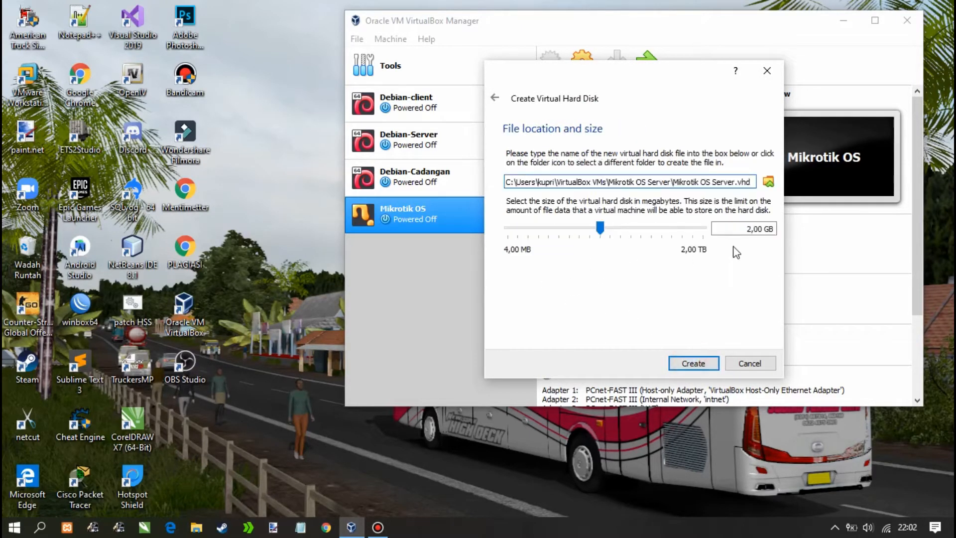
click(744, 232)
key(Delete)
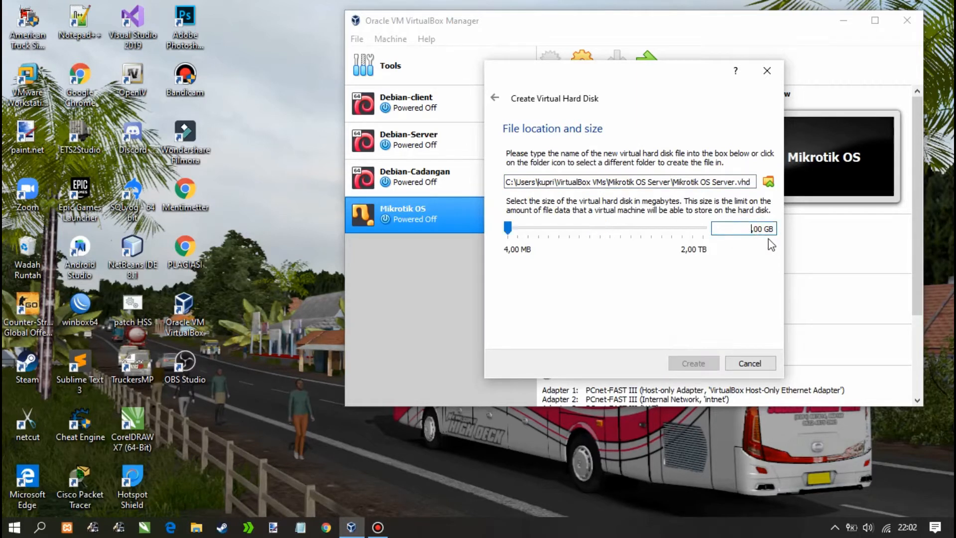
text(5)
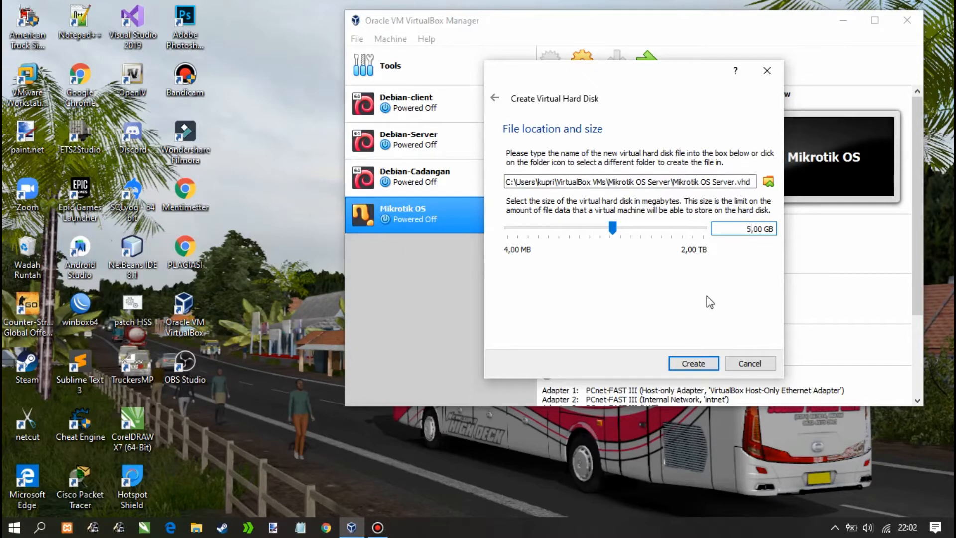
click(689, 363)
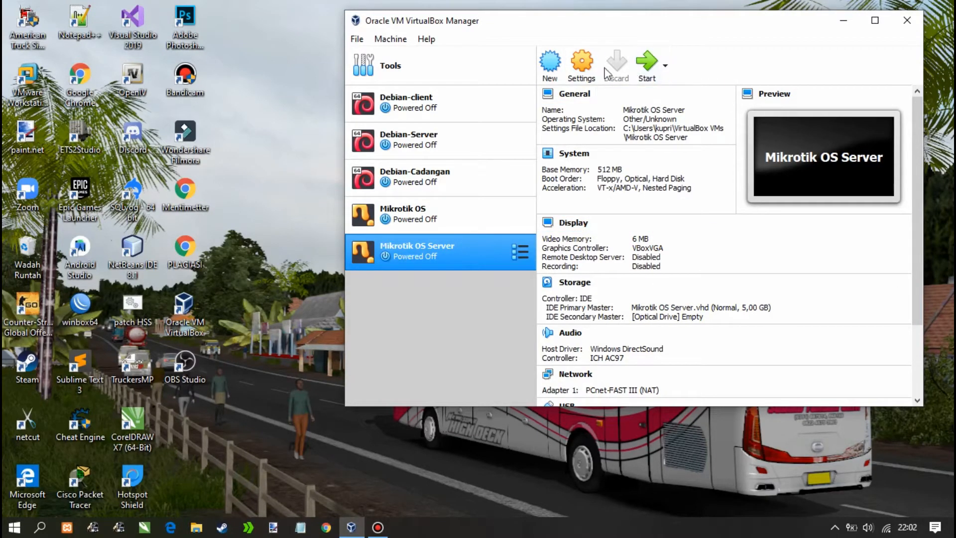
In Mikrotik OS Server's network settings, attach Adapter 1 to the Host-only Adapter
click(583, 65)
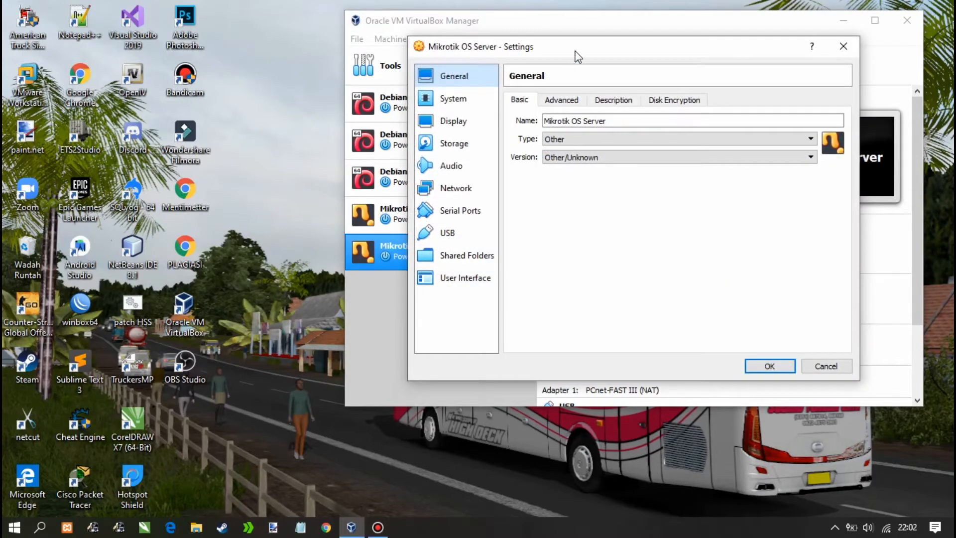
drag(573, 48, 642, 59)
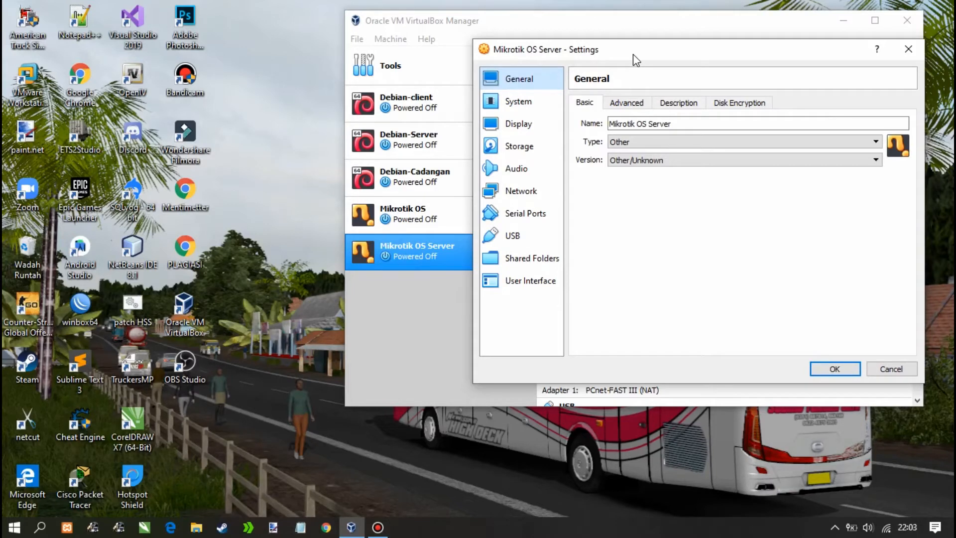
click(532, 195)
click(680, 140)
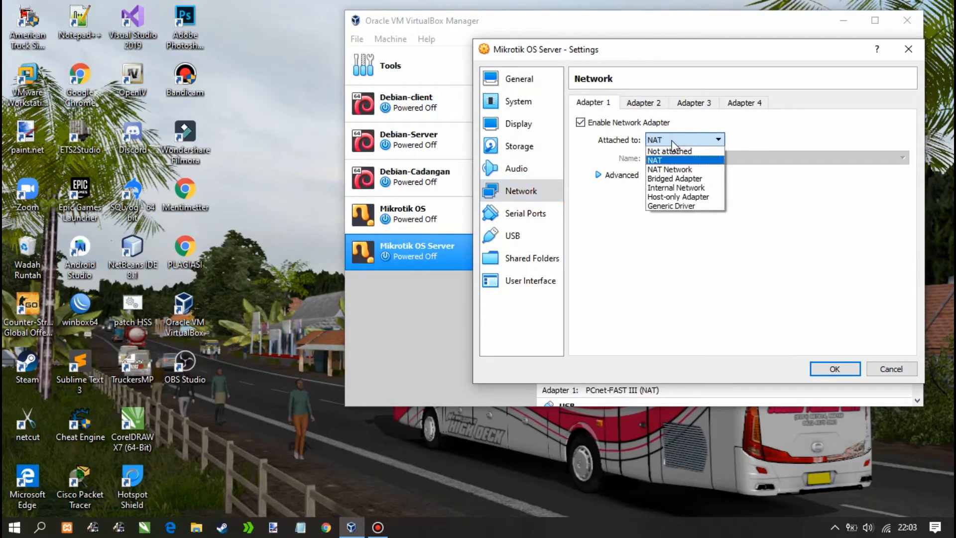
click(688, 188)
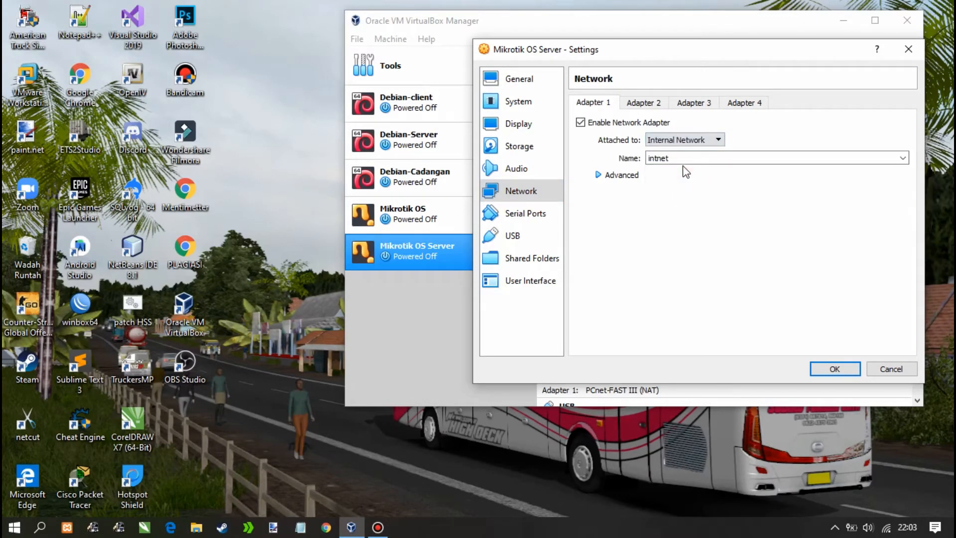
click(687, 141)
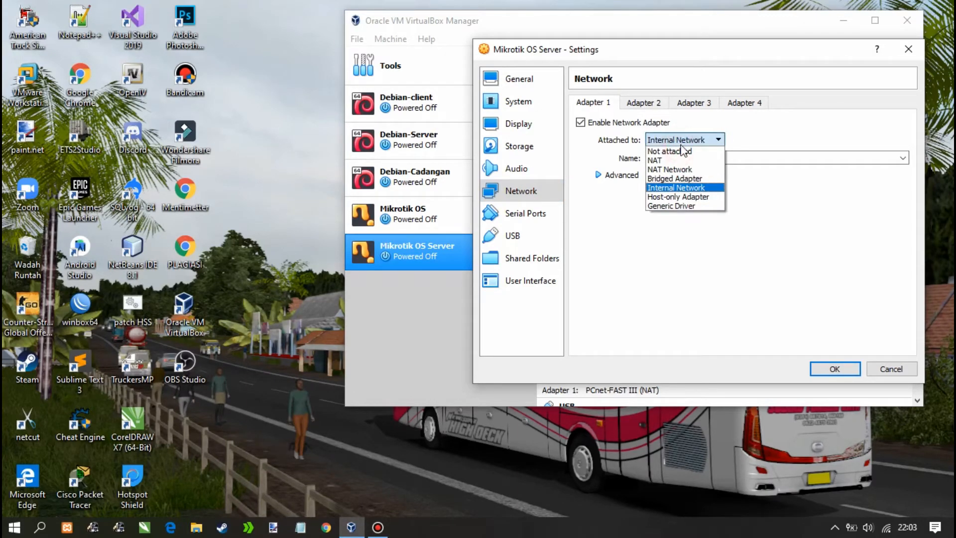
click(686, 196)
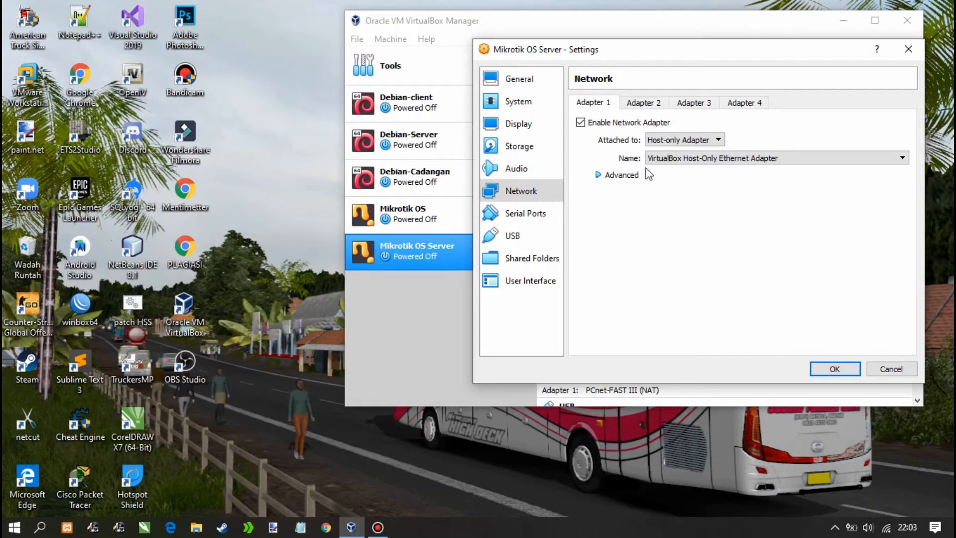
click(643, 103)
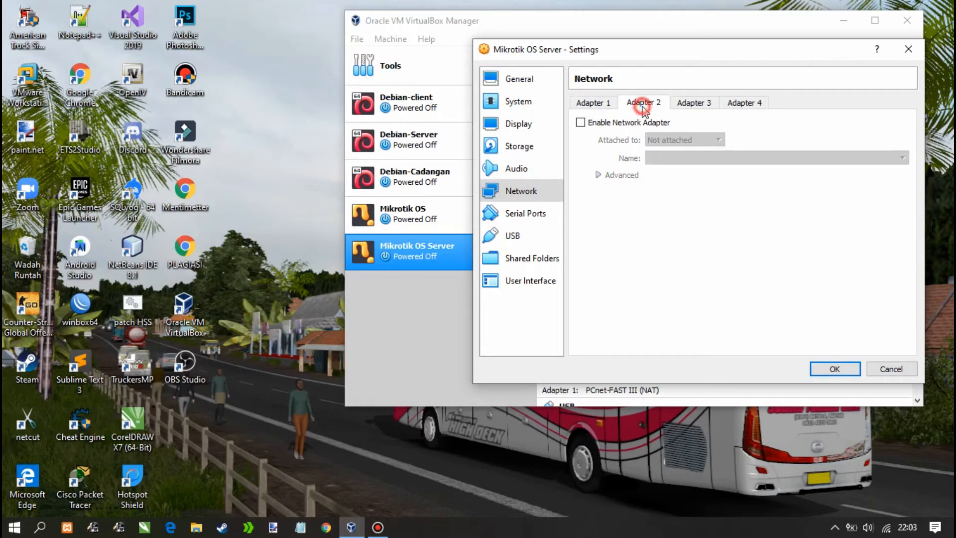
Enable Adapter 2 and attach it to the internal network intnet
click(580, 122)
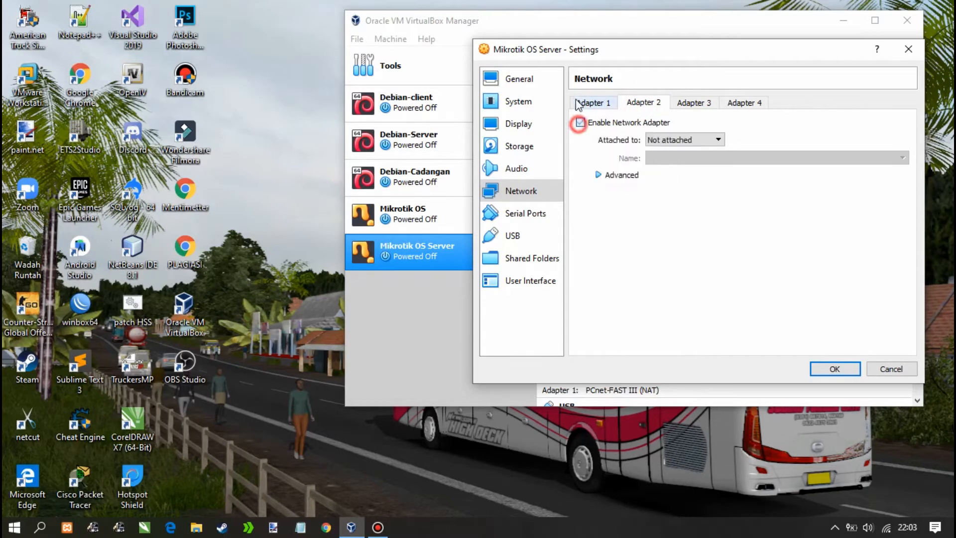
click(673, 139)
click(687, 189)
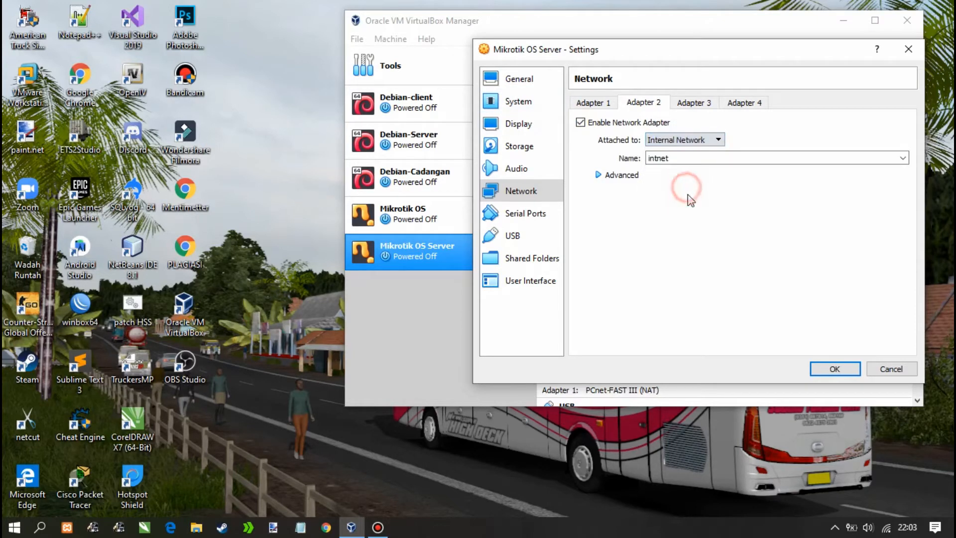
Enable Adapter 3 on NAT and review all three adapters
click(697, 103)
click(648, 123)
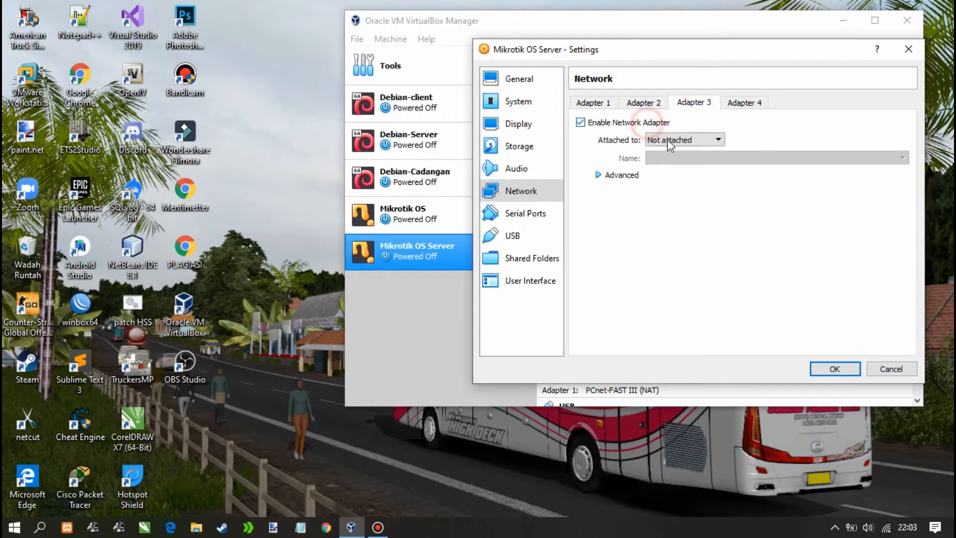
click(677, 139)
click(674, 162)
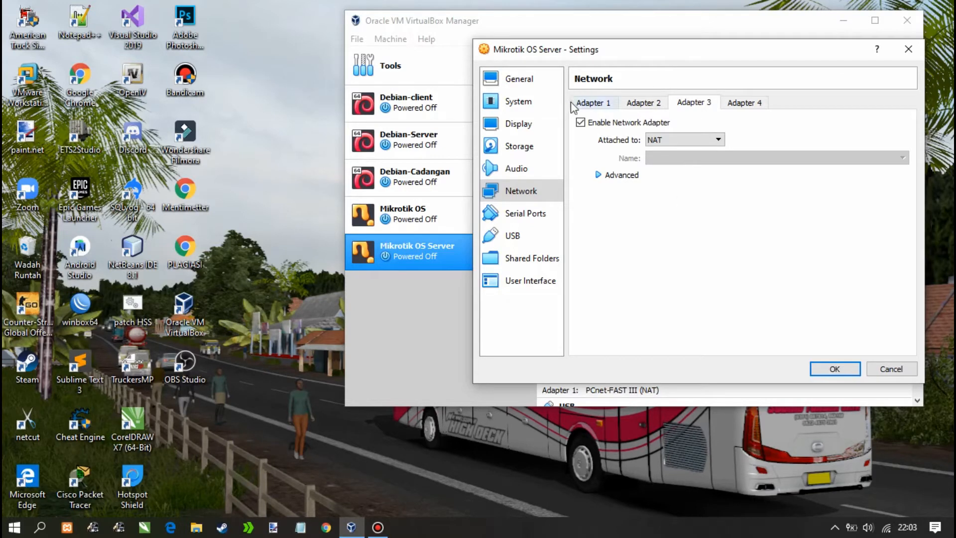
click(591, 102)
click(650, 102)
click(699, 103)
Save the settings, start the VM and pick _Getintopc.com_mikrotik-6.22.iso as start-up disk
click(835, 368)
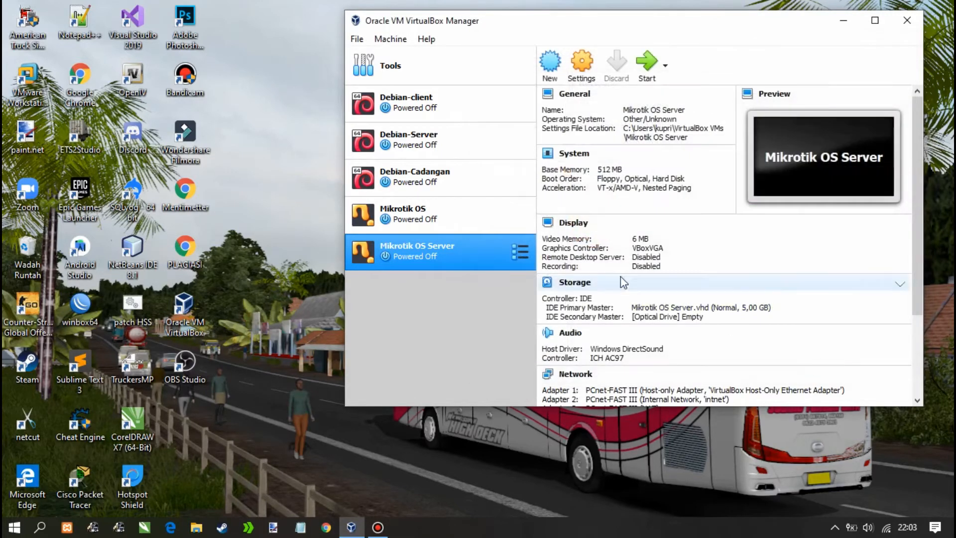
click(647, 69)
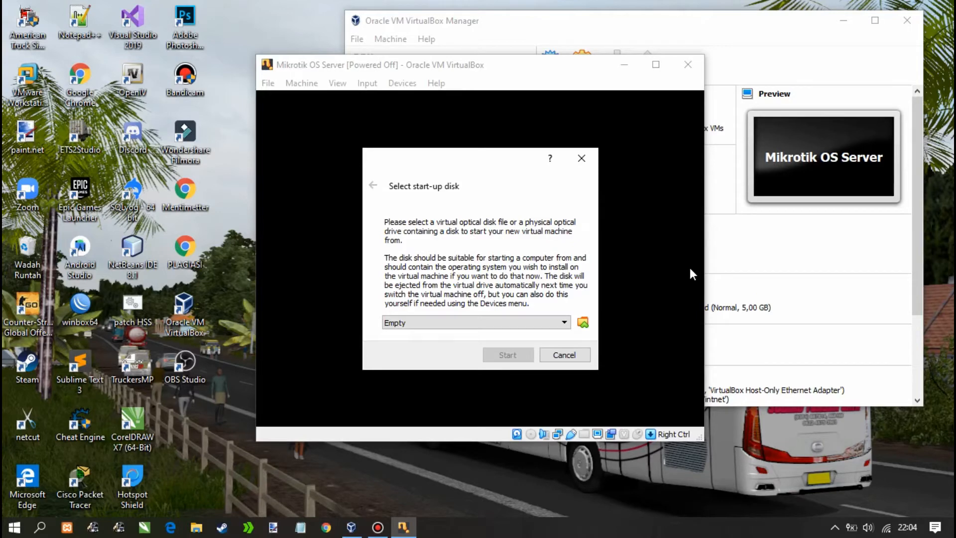
click(583, 322)
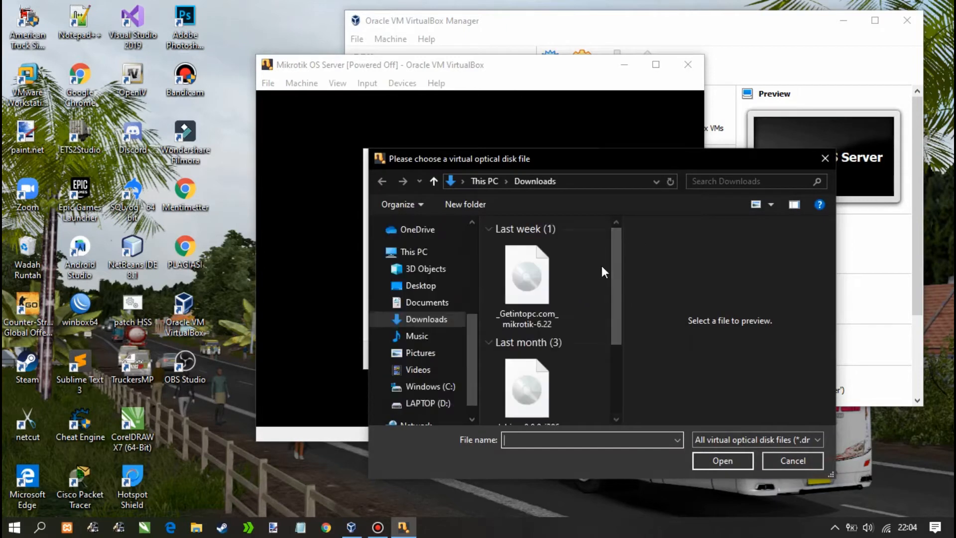
click(542, 259)
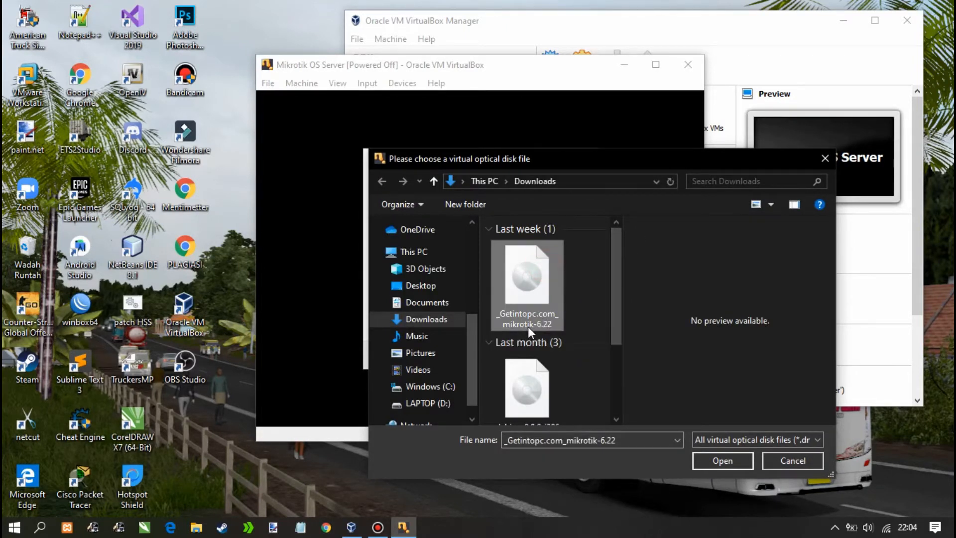
scroll(596, 303, down, 2)
scroll(596, 303, up, 2)
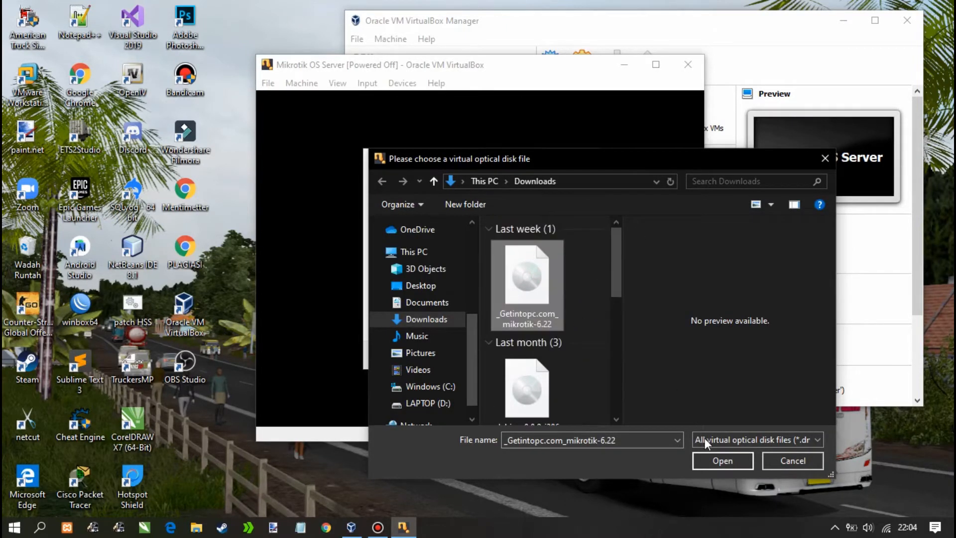
click(724, 458)
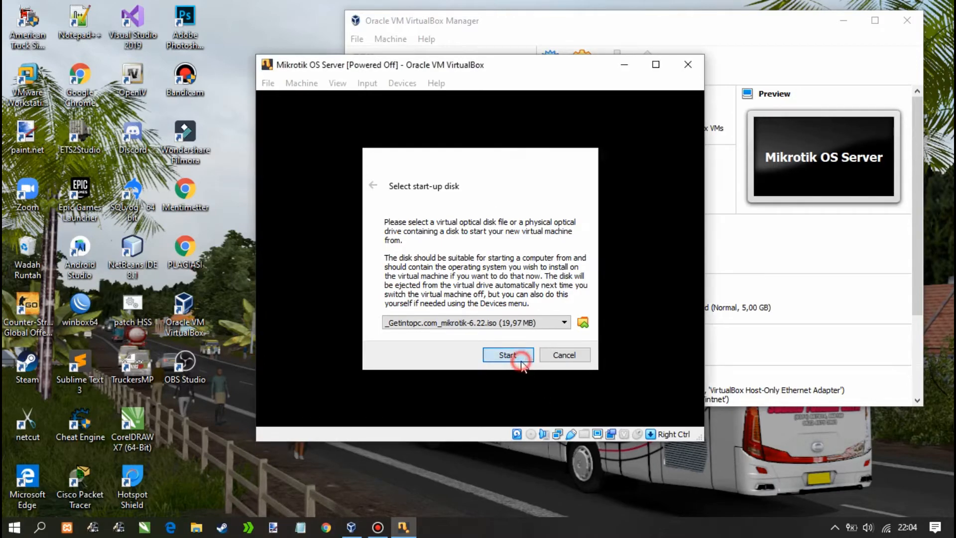
Boot the VM from the MikroTik ISO and focus its console window
click(508, 355)
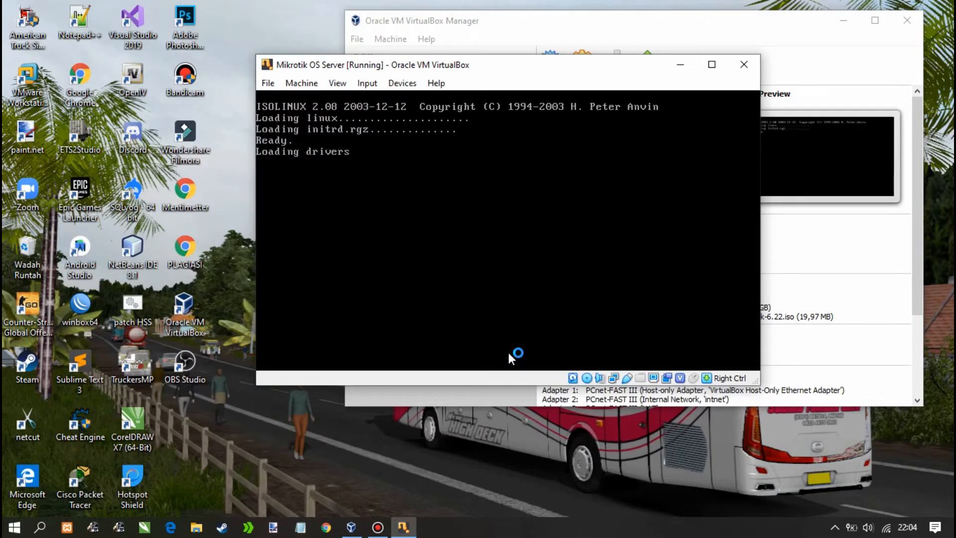
click(847, 21)
click(519, 232)
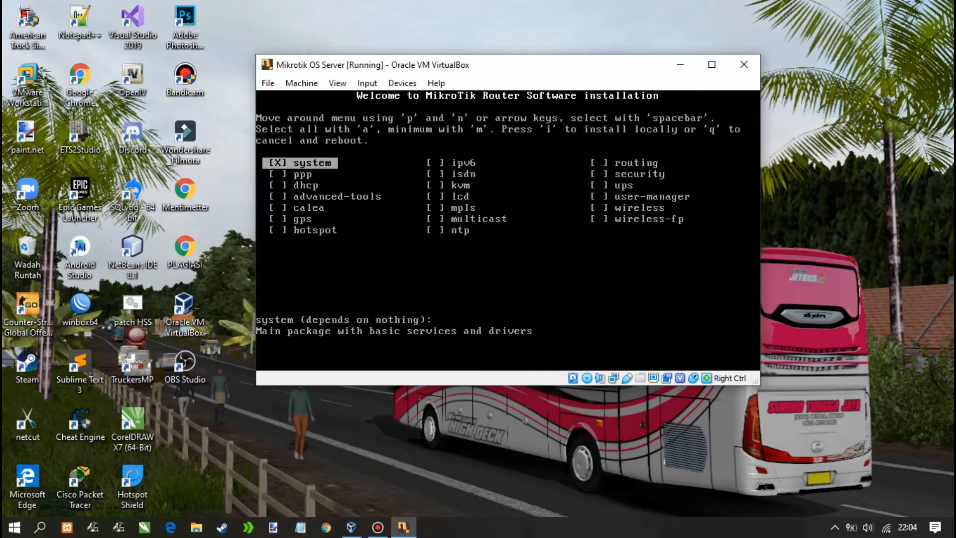
Mark the dhcp package alongside system, install, and answer y to the prompts
key(Down)
key(Down)
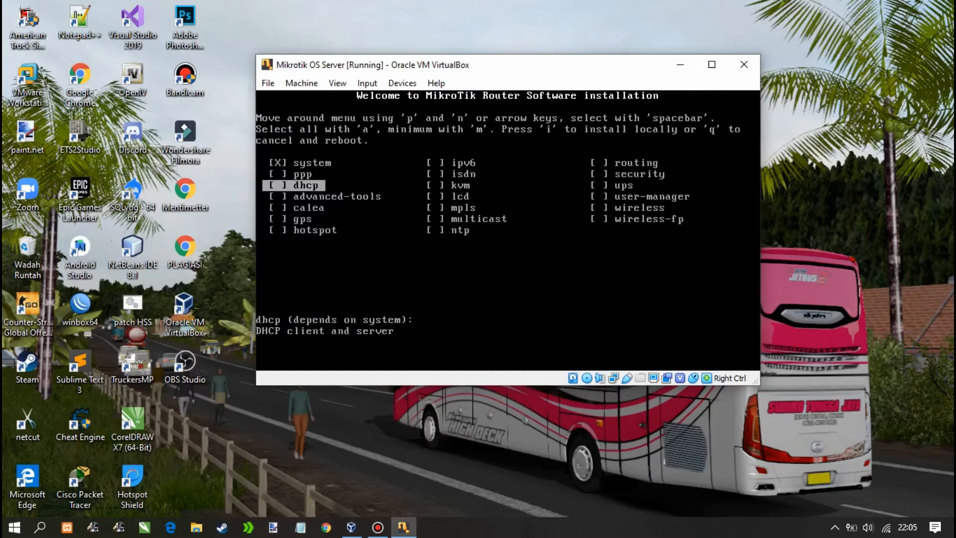
key(space)
key(i)
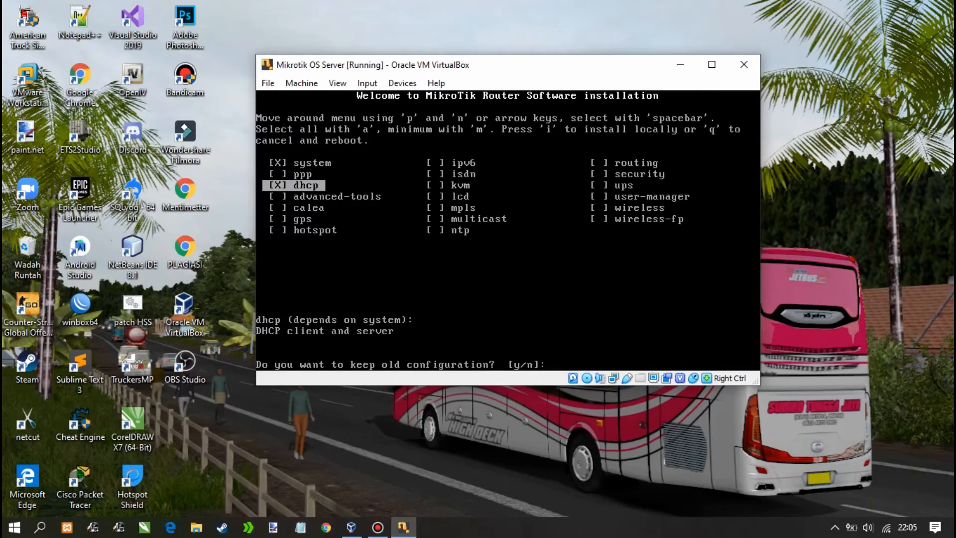
text(y/n]:)
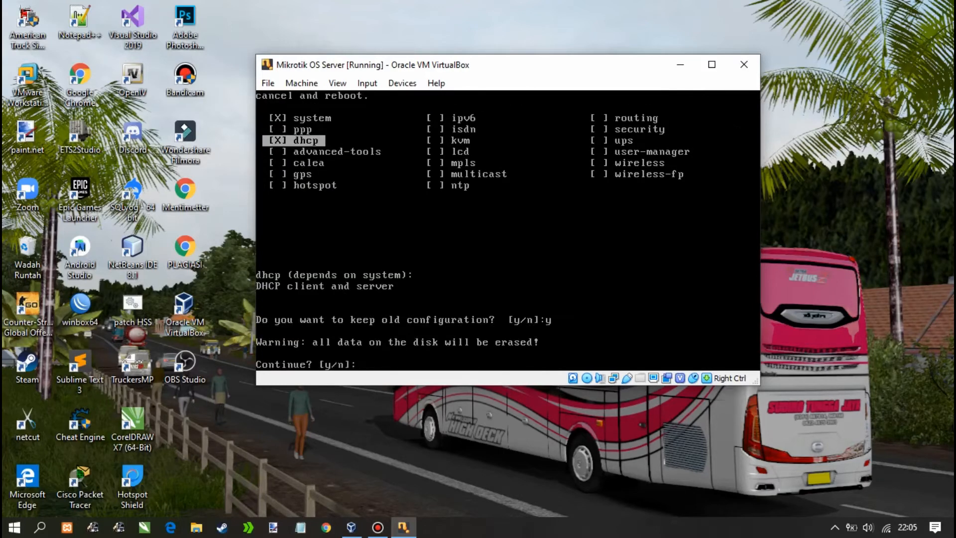
text(y)
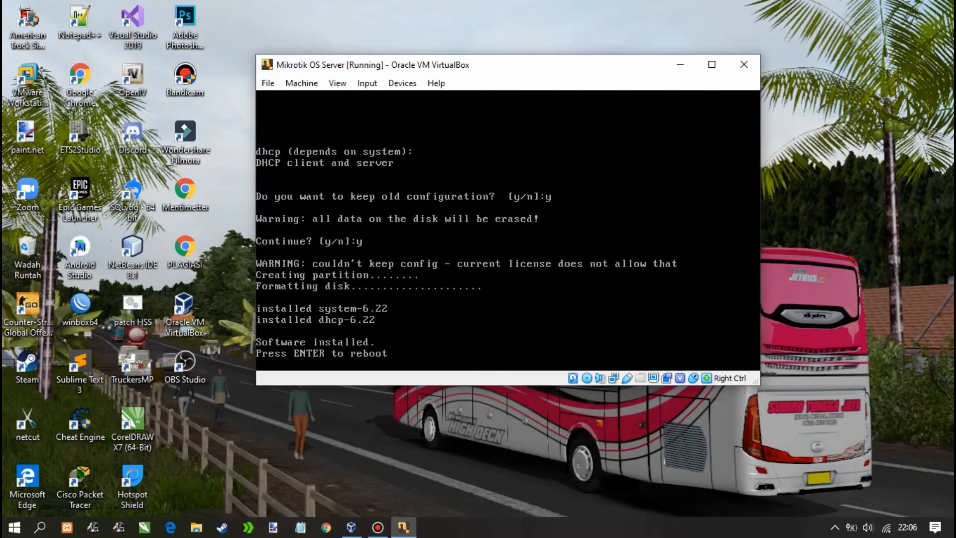
Reboot the router, release the VM capture, and show the VM's Storage settings
key(Return)
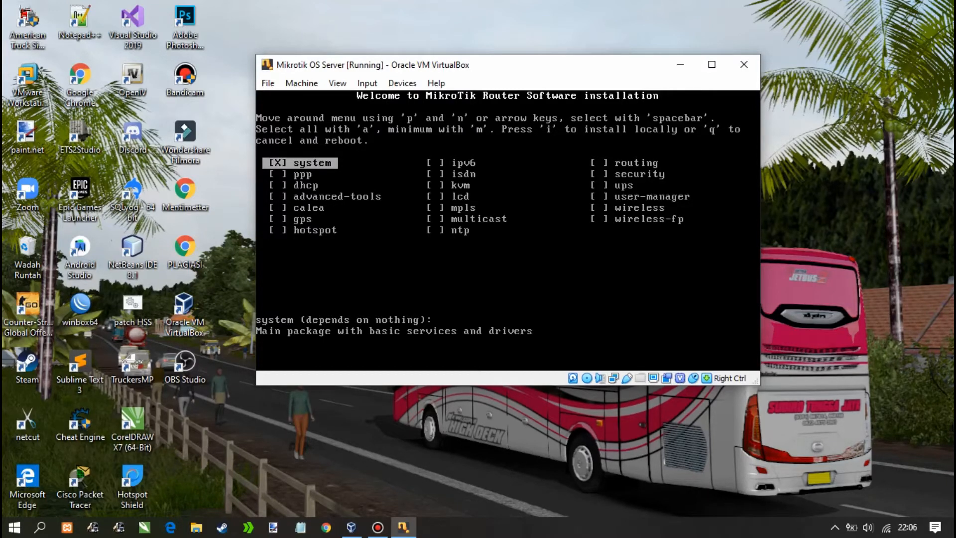
key(Control_R)
click(300, 85)
click(314, 99)
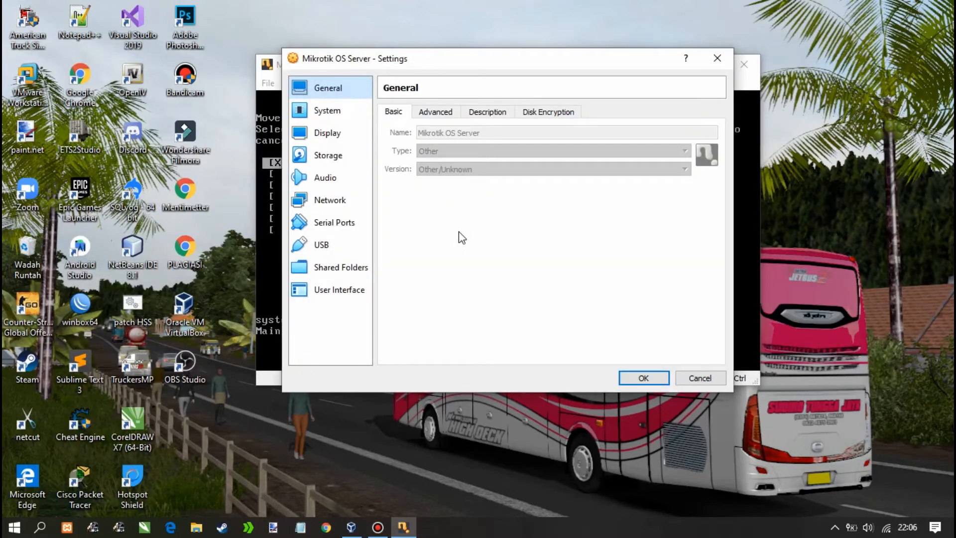
click(330, 156)
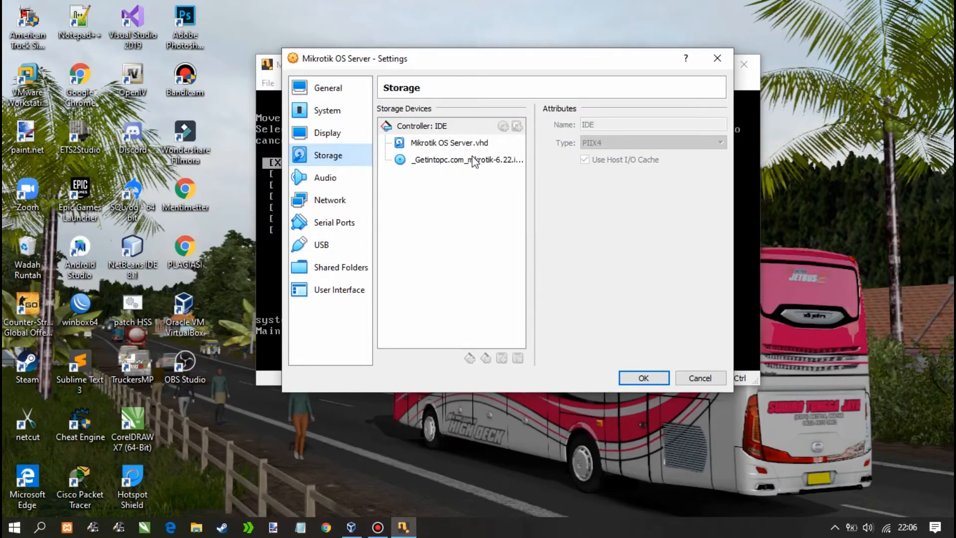
Inspect the attached MikroTik 6.22 ISO entry, then cancel without saving changes
click(472, 157)
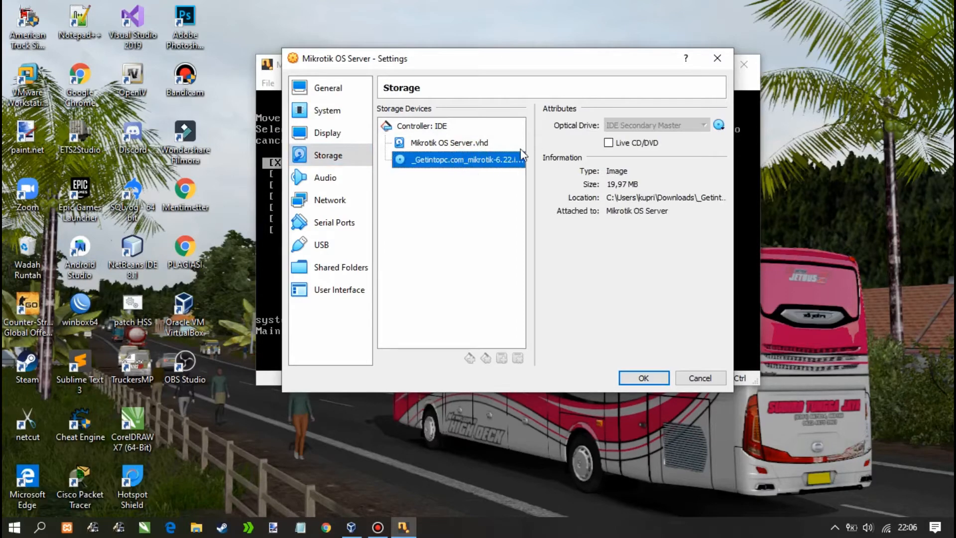
click(454, 144)
click(459, 158)
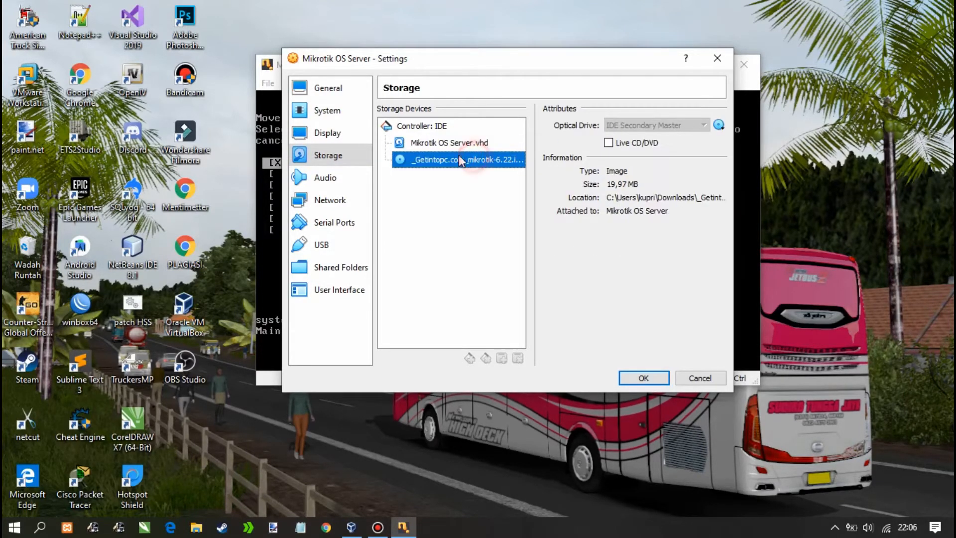
click(421, 126)
click(485, 160)
click(619, 145)
click(612, 144)
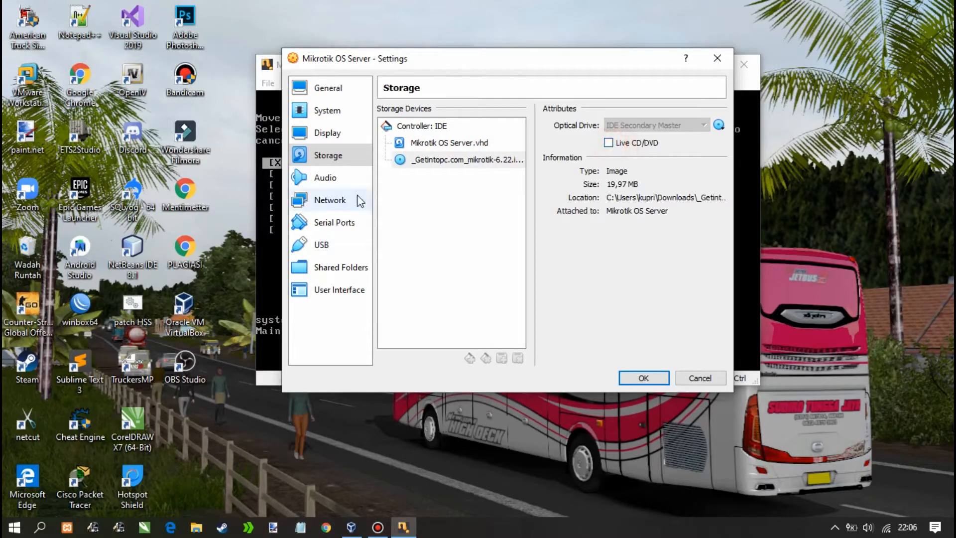
click(455, 164)
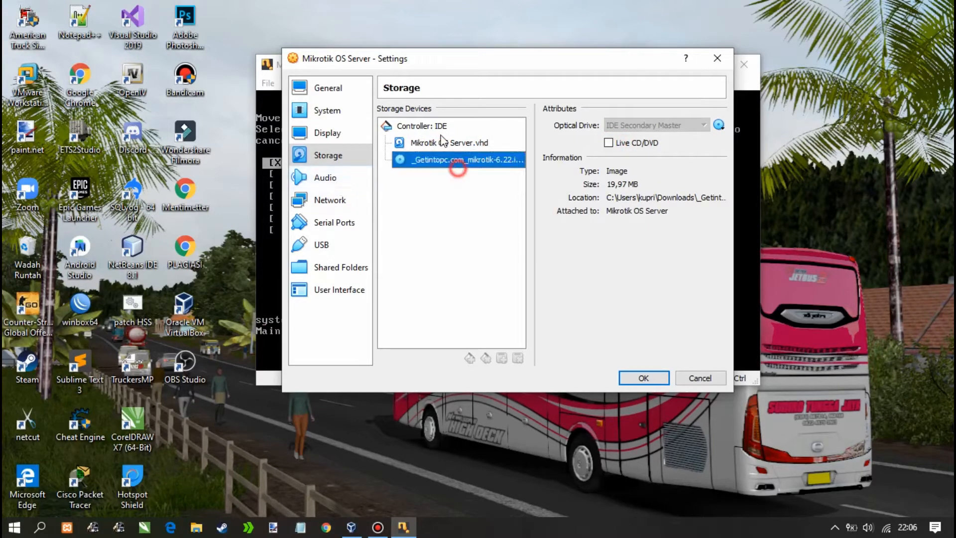
click(714, 380)
Remove the MikroTik ISO from the virtual optical drive with a forced unmount
click(304, 83)
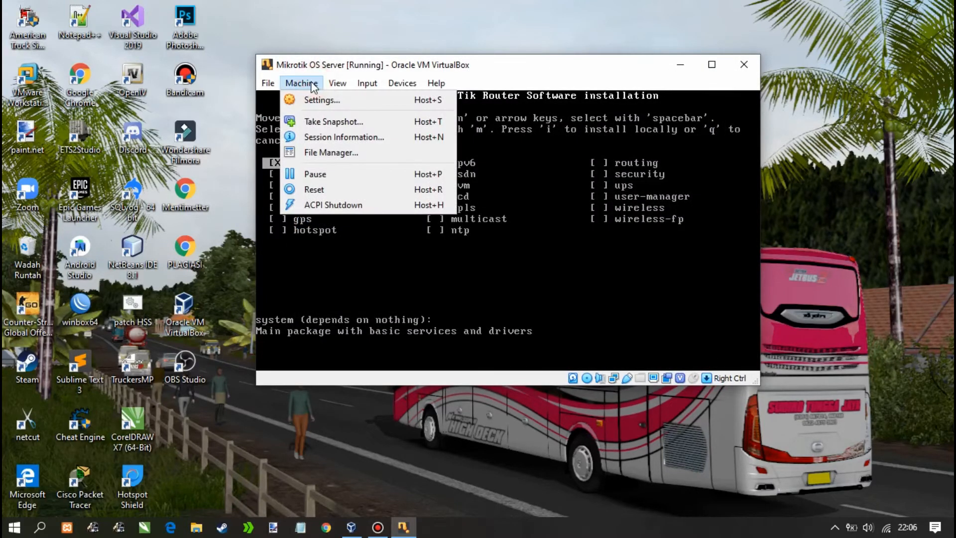
mouse_move(386, 87)
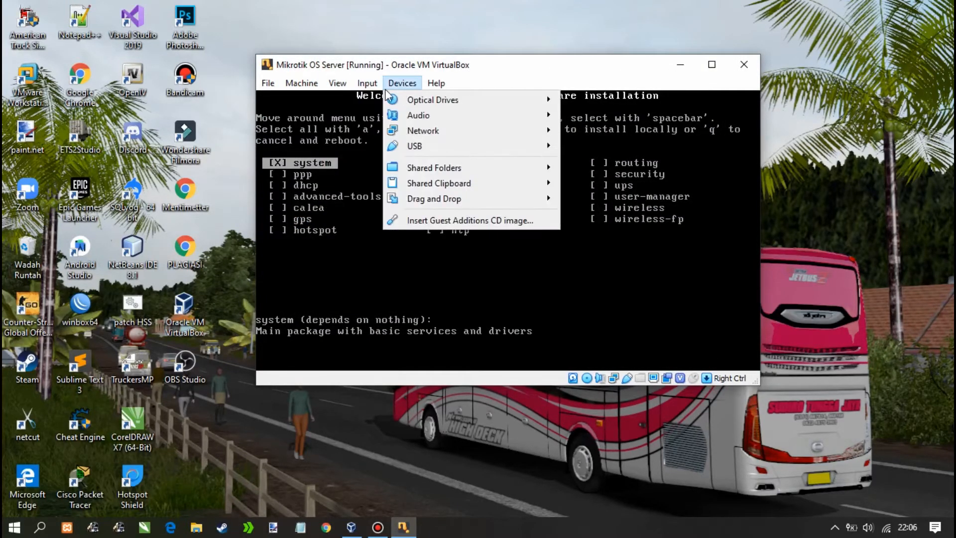
mouse_move(426, 101)
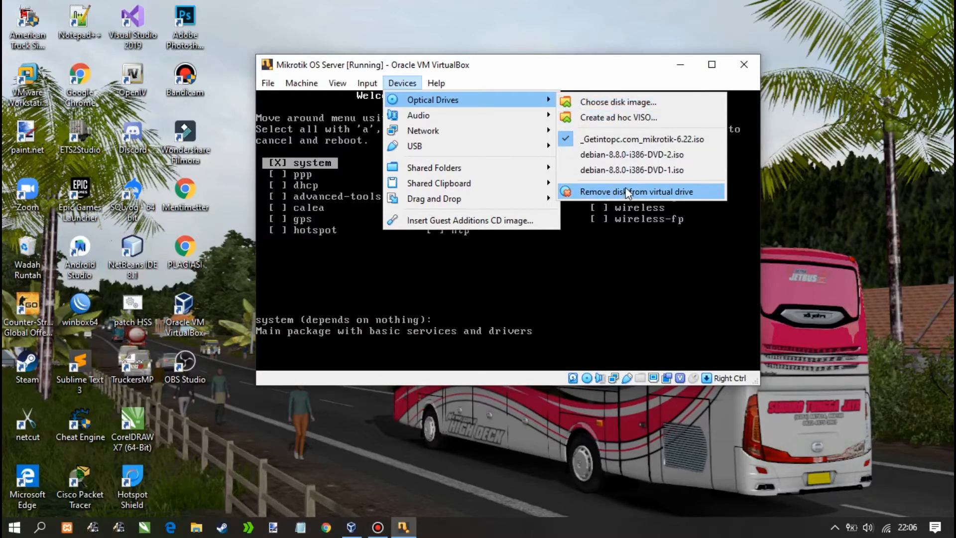
click(668, 192)
click(493, 275)
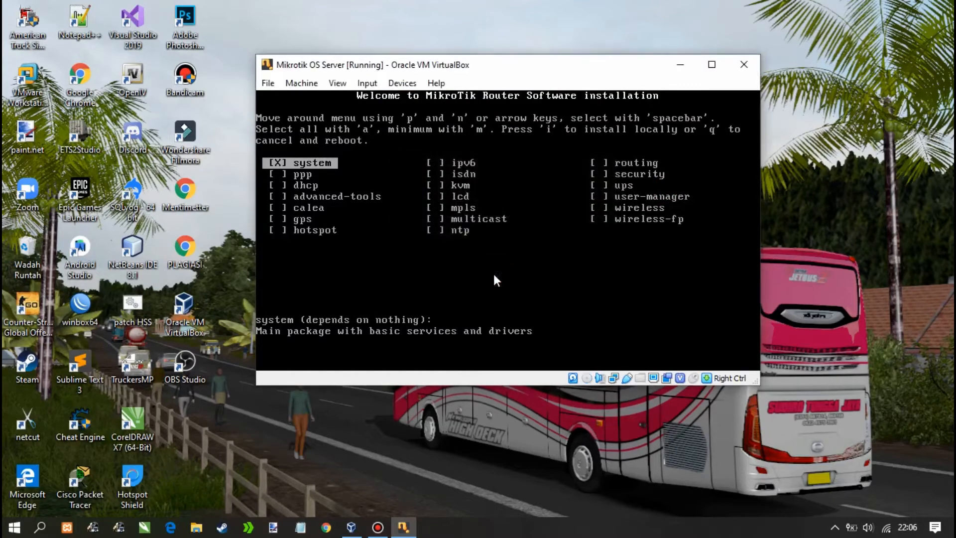
Reset the virtual machine so it boots the installed RouterOS
click(300, 84)
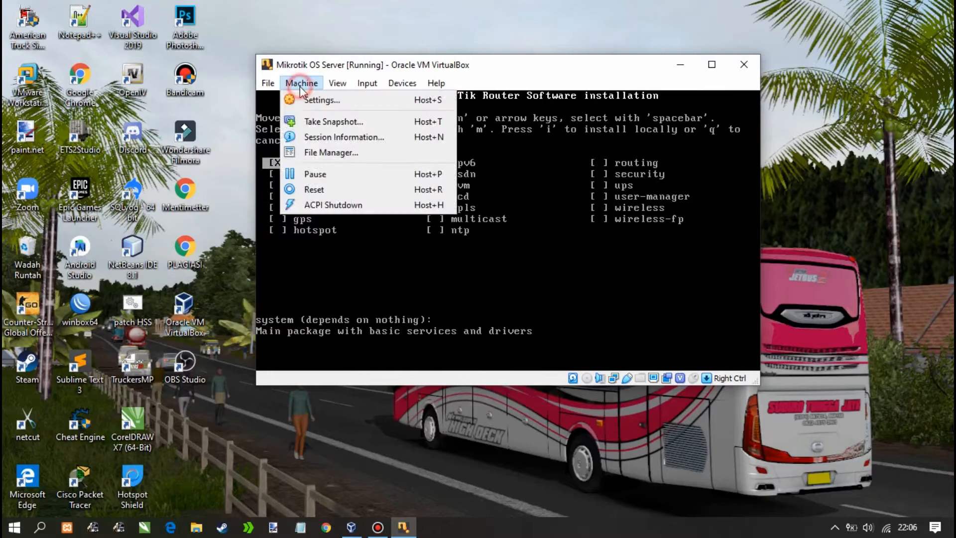
click(319, 190)
click(469, 277)
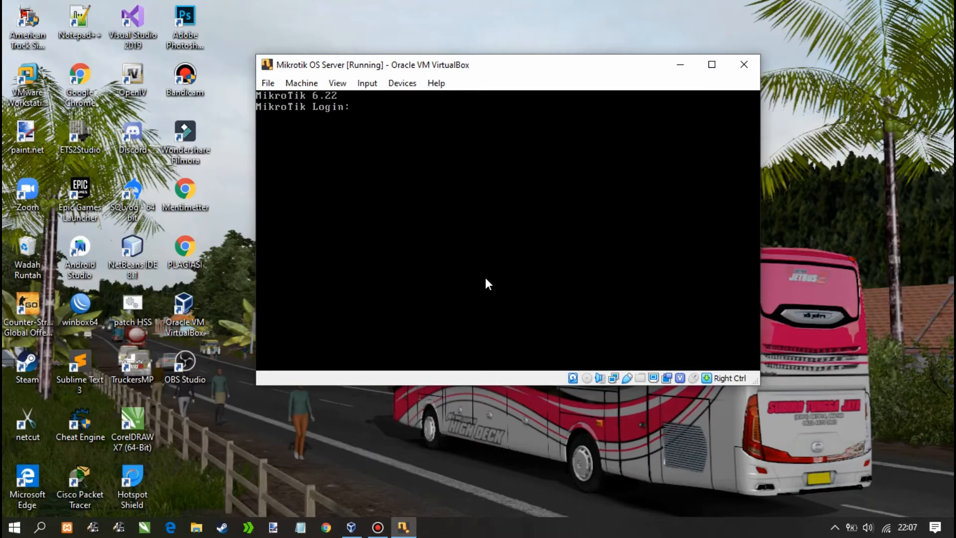
Log in as admin with an empty password, pass the key notice, and move the console top-right
text(admin)
key(Return)
key(Return)
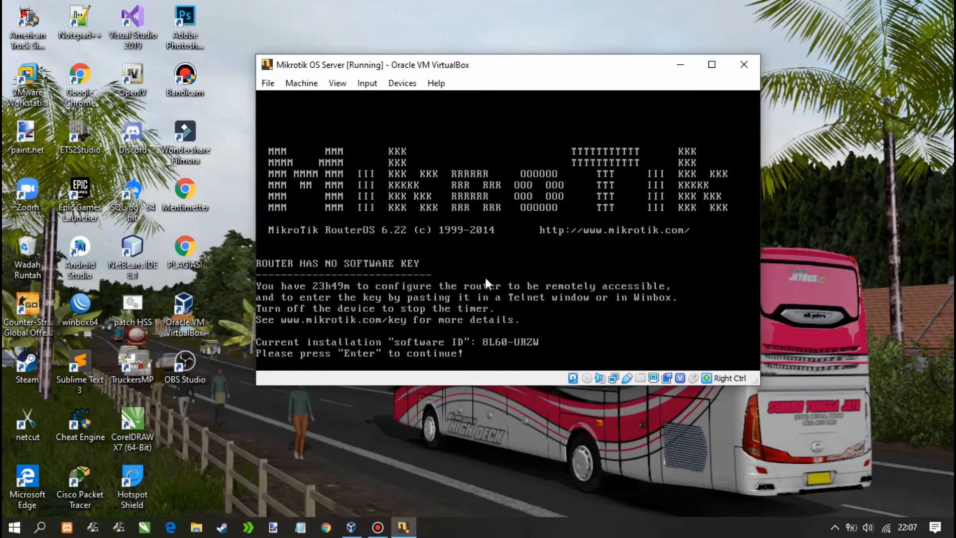
key(Return)
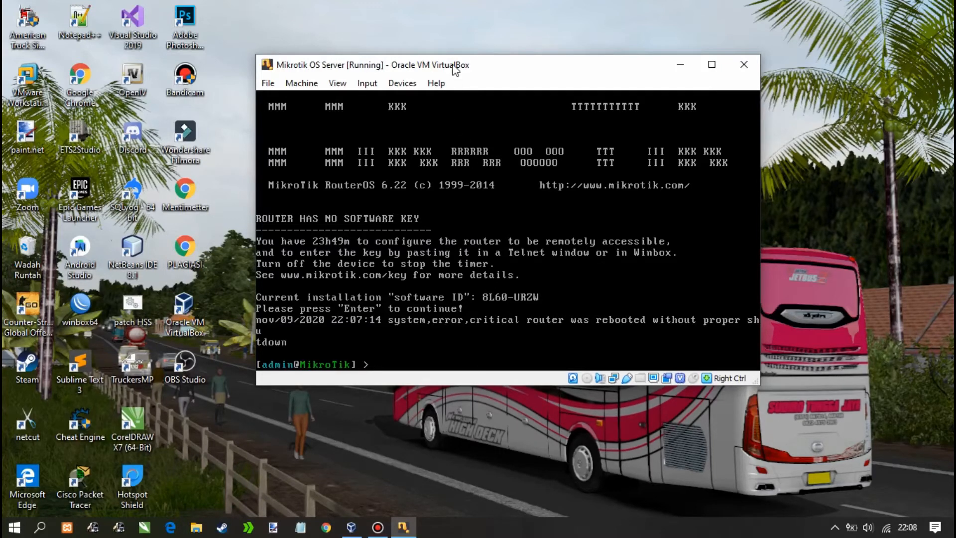
drag(455, 70, 644, 34)
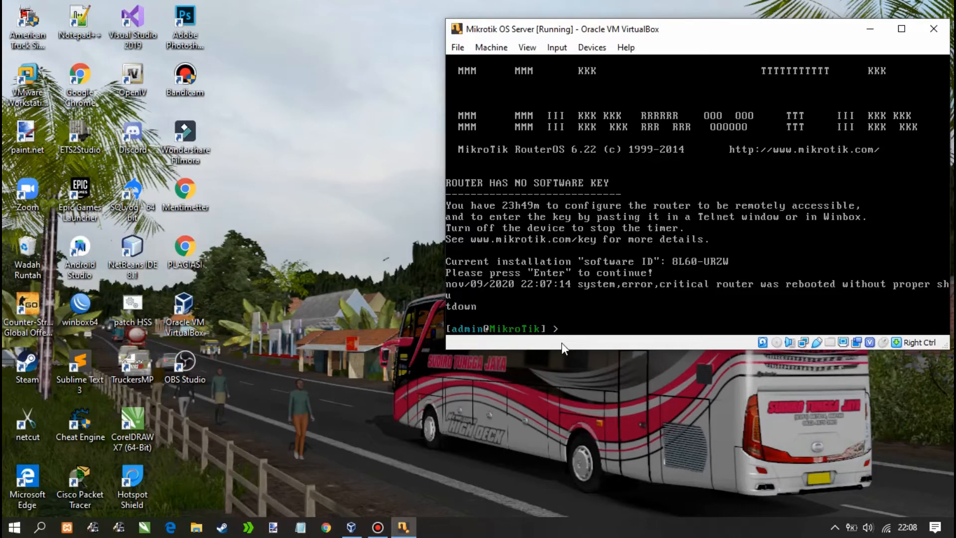
Bring VirtualBox Manager forward, reposition it, and select the Debian-client machine
click(353, 526)
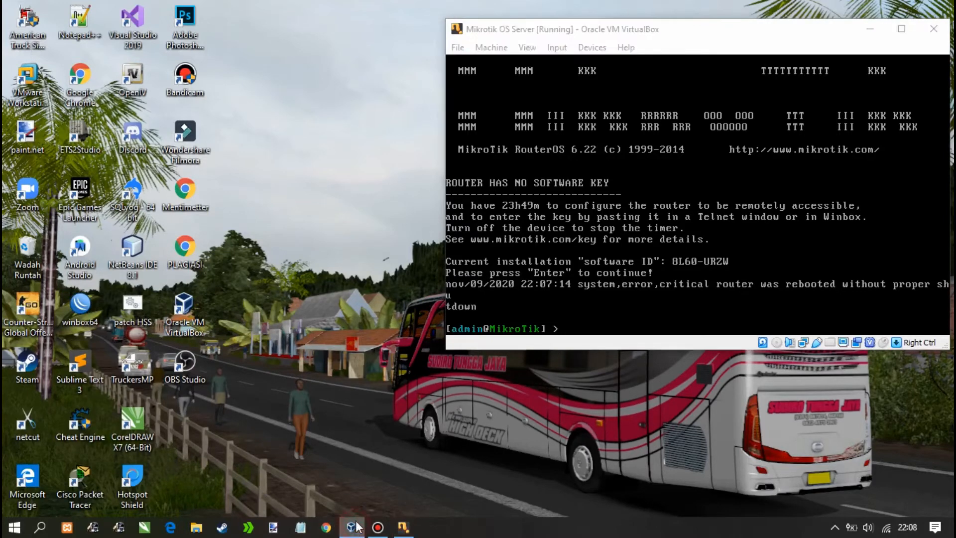
mouse_move(358, 530)
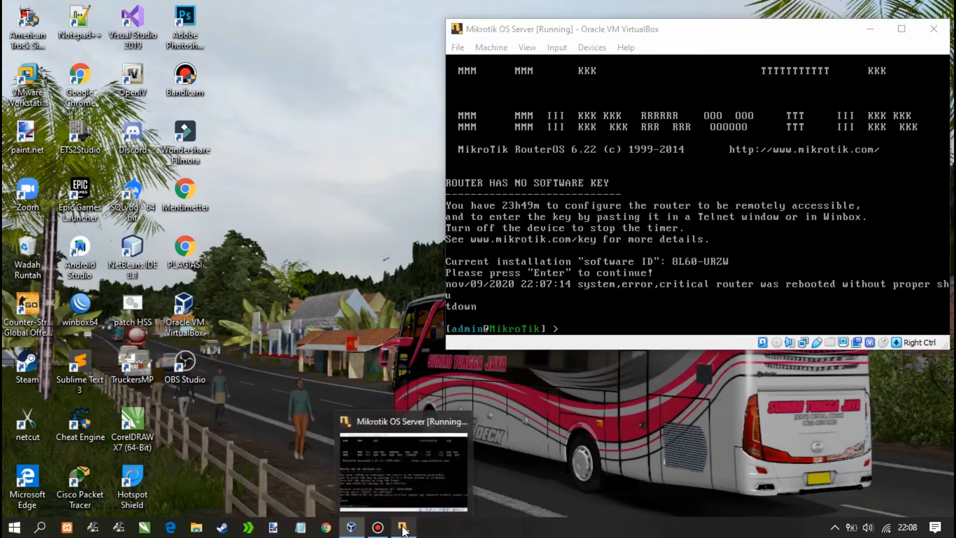
click(358, 487)
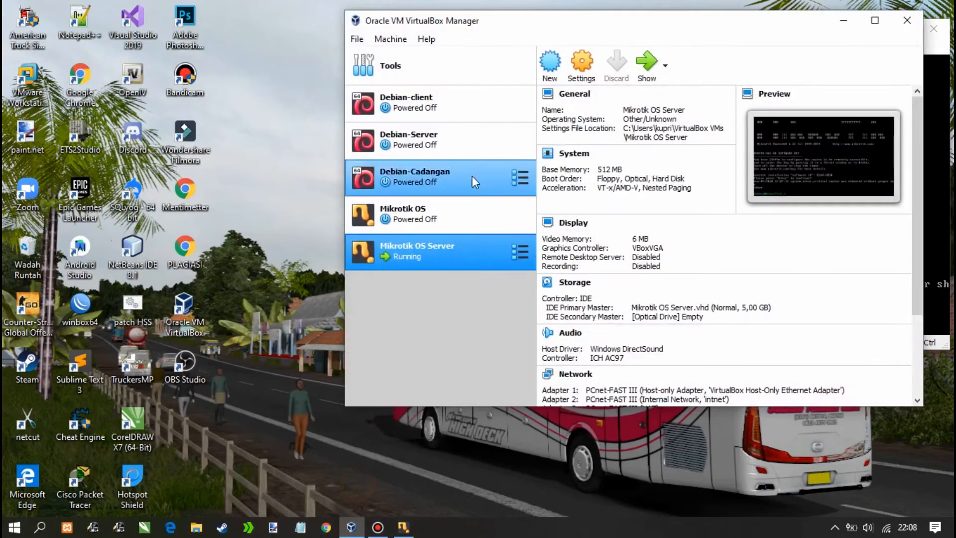
drag(677, 25, 468, 95)
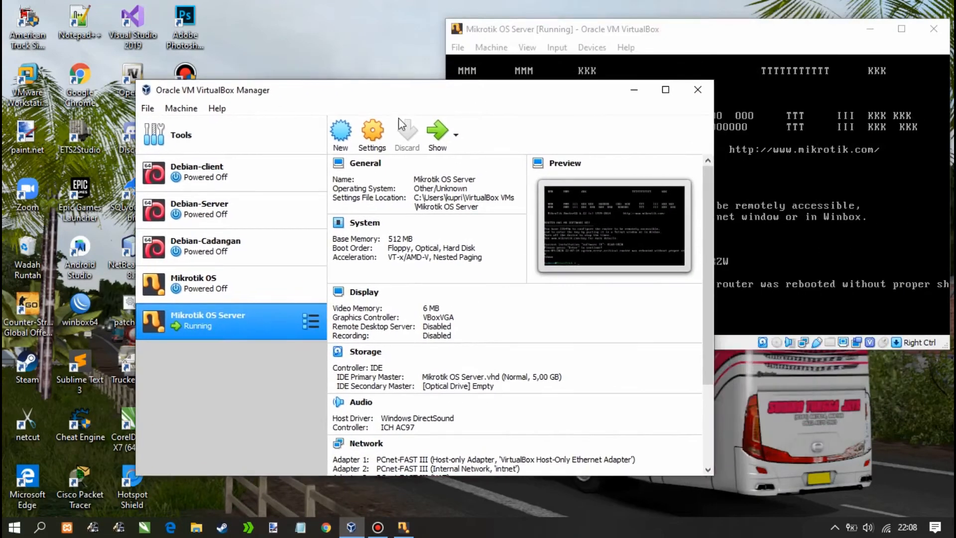
click(207, 173)
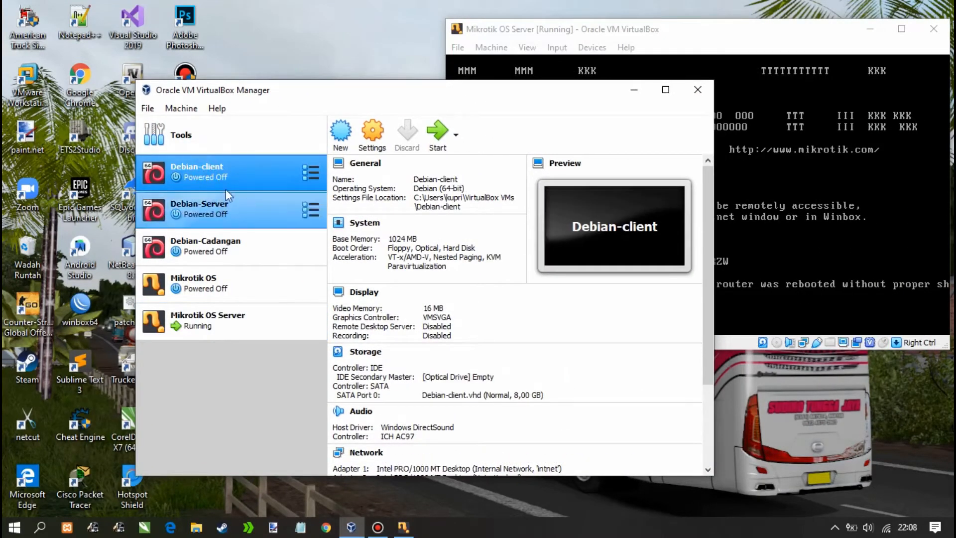
Review Debian-client's four network adapters, confirming Adapter 1 is on Internal Network intnet
click(372, 133)
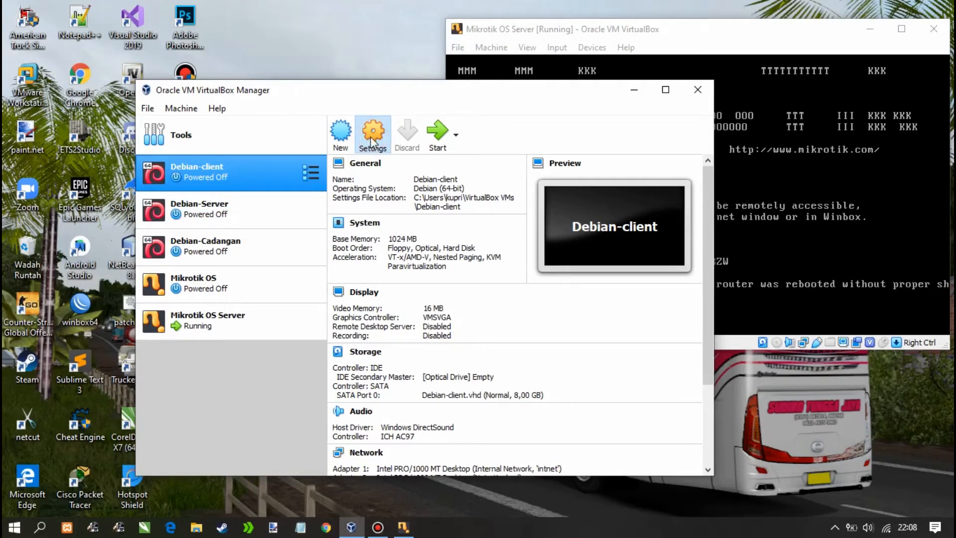
click(242, 260)
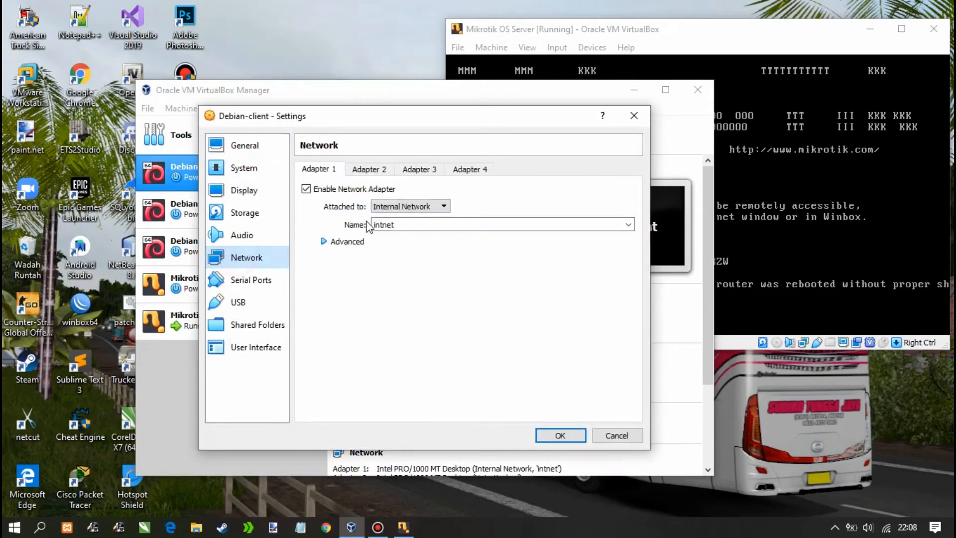
click(379, 172)
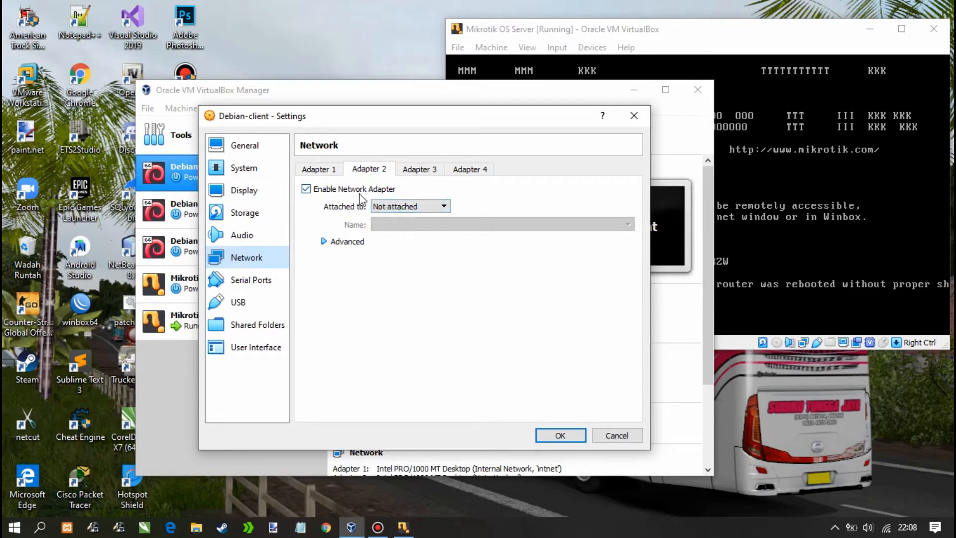
click(411, 172)
click(471, 172)
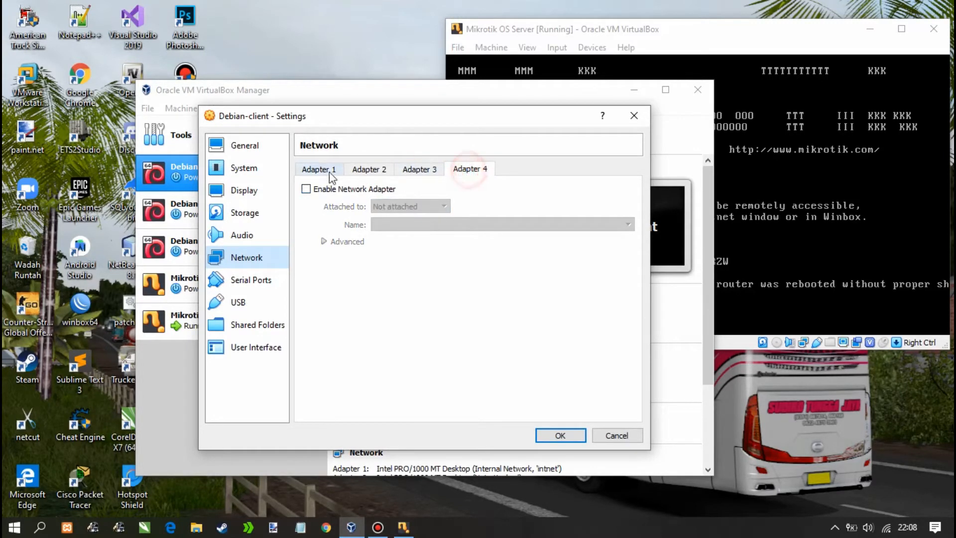
click(369, 171)
click(318, 171)
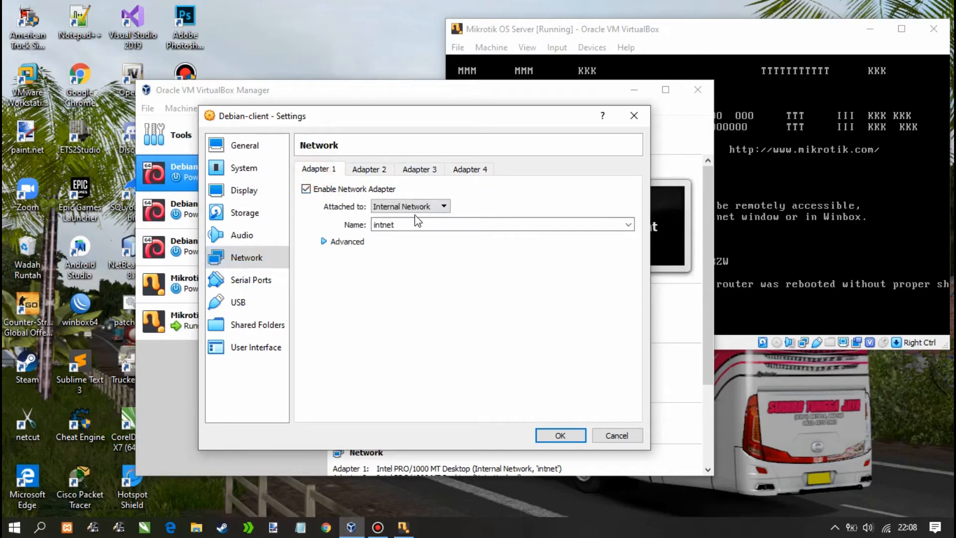
click(559, 435)
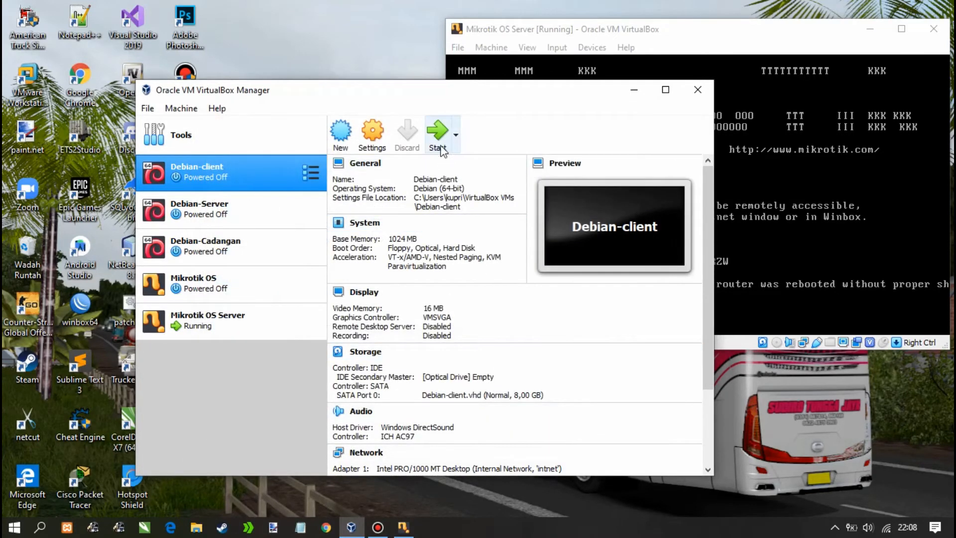
Move the booting Debian-client window to the left and focus it, then raise the MikroTik console
click(634, 91)
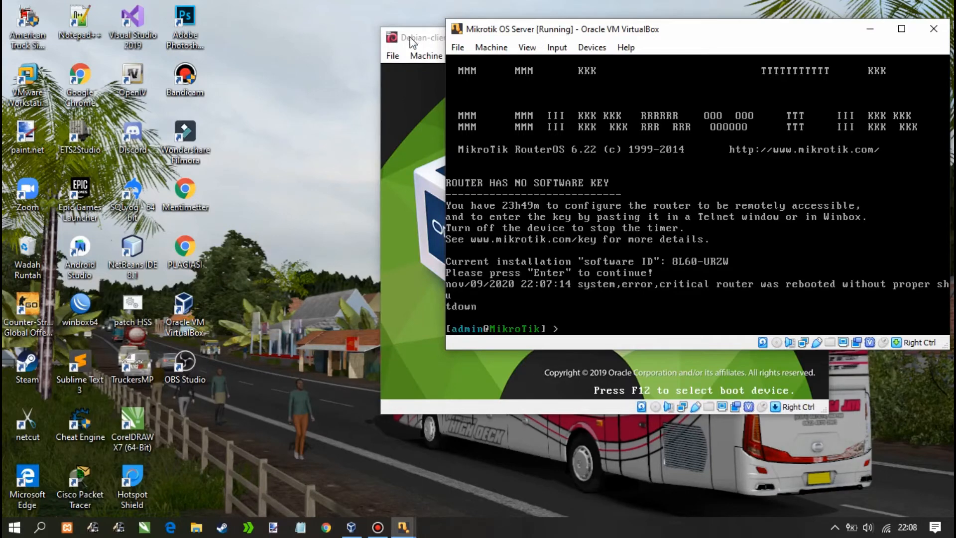
drag(404, 43, 48, 82)
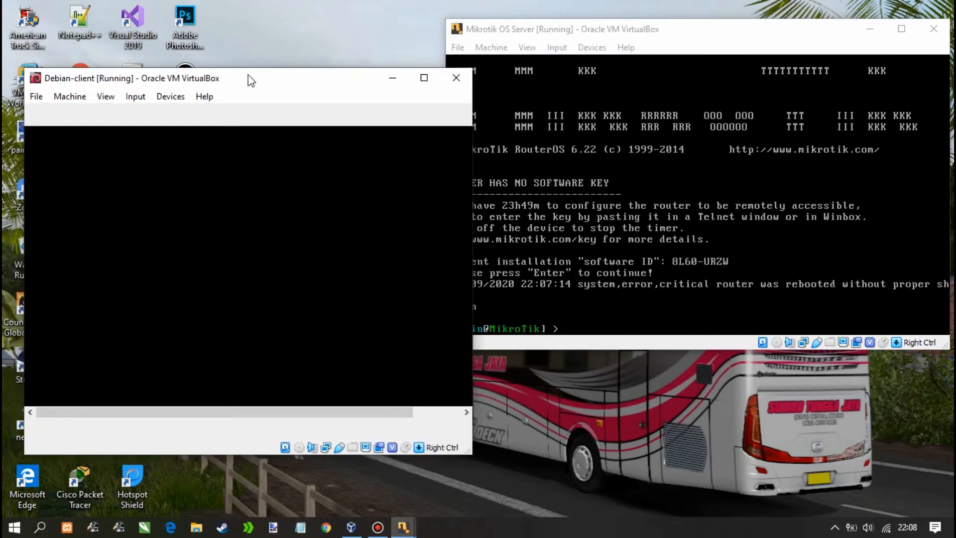
click(310, 268)
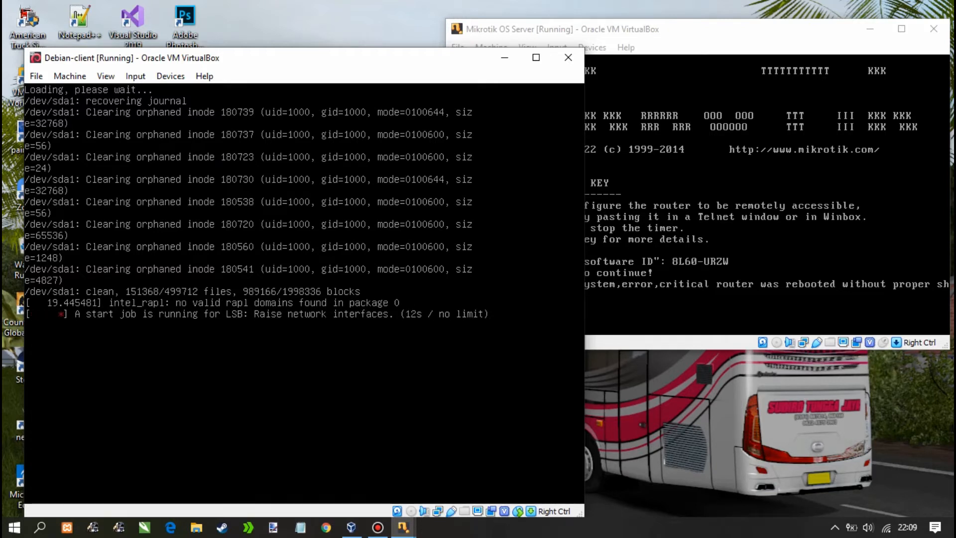
click(702, 27)
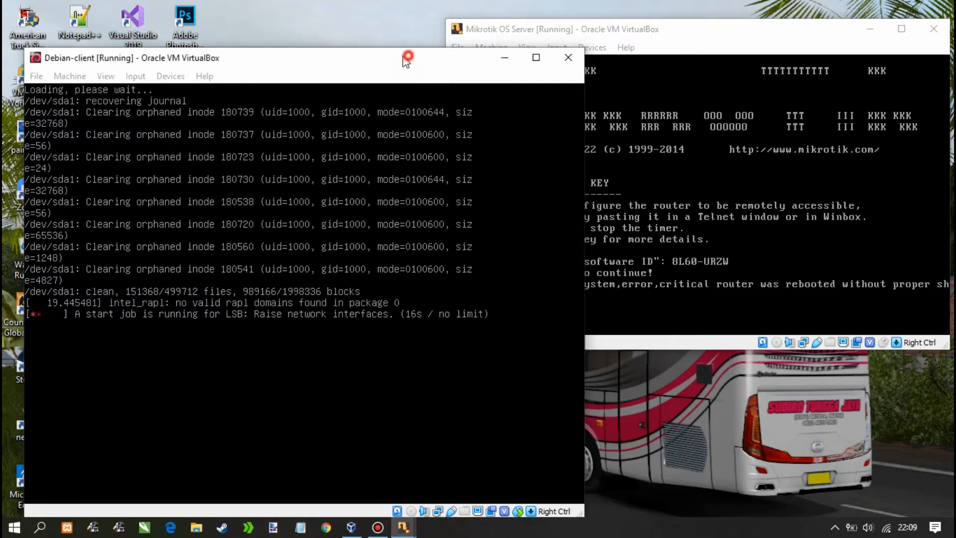
Nudge the Debian-client window up-left, then shift and widen the MikroTik console beside it
drag(410, 57, 397, 44)
click(535, 34)
drag(533, 31, 525, 32)
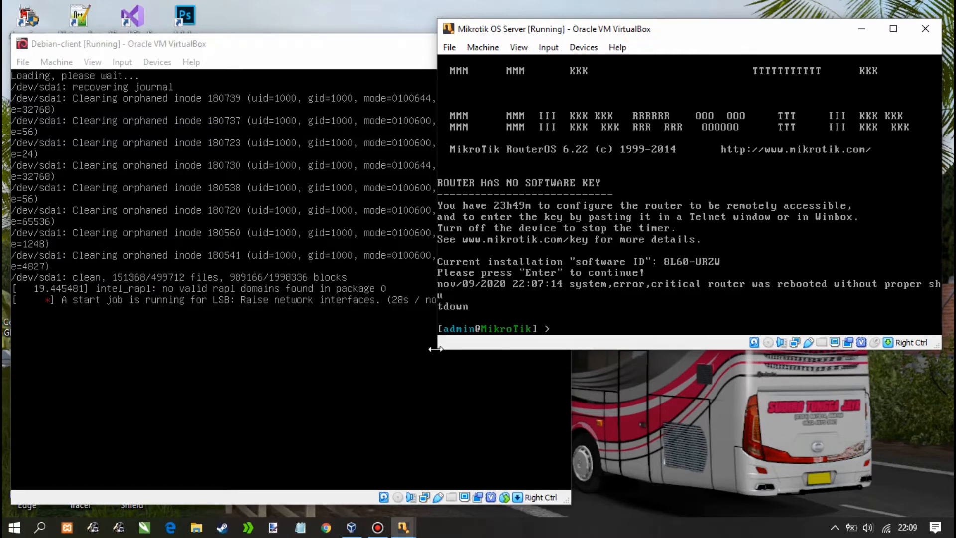
drag(438, 348, 435, 376)
click(575, 329)
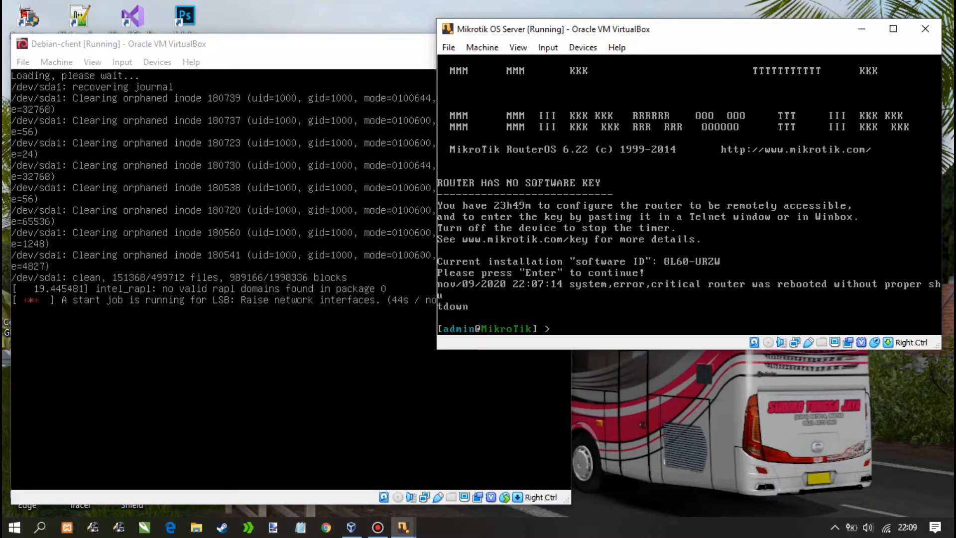
Run 'ip add pr' on the MikroTik router, showing an empty address list
text(ip add pr)
text(int)
key(BackSpace)
key(BackSpace)
key(BackSpace)
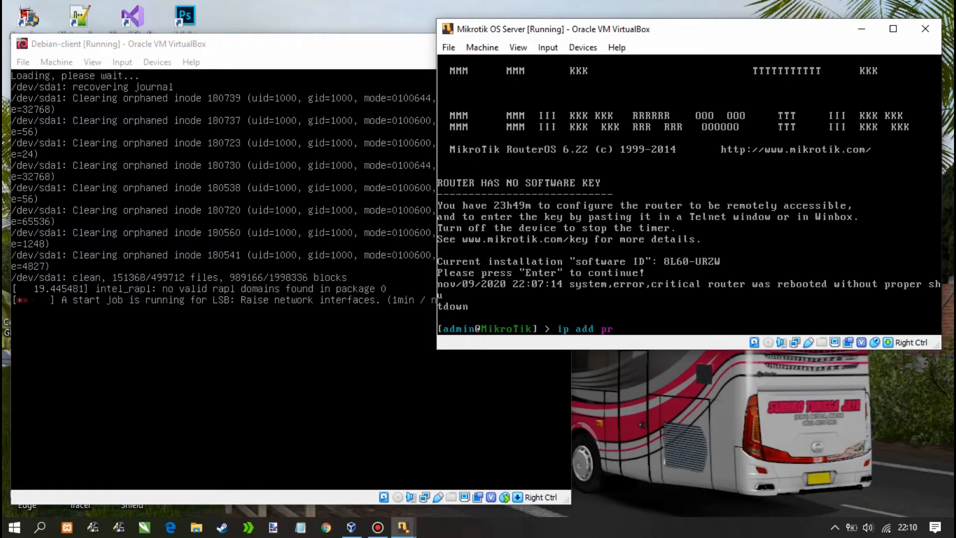
key(Return)
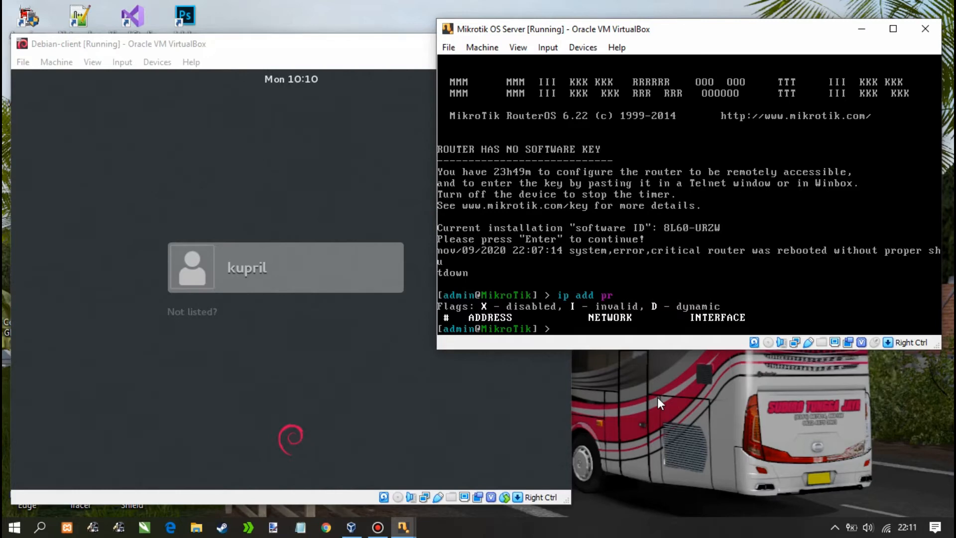
Open Command Prompt and run ipconfig, showing the Host-Only adapter at 192.168.56.101/255.255.255.0
click(14, 528)
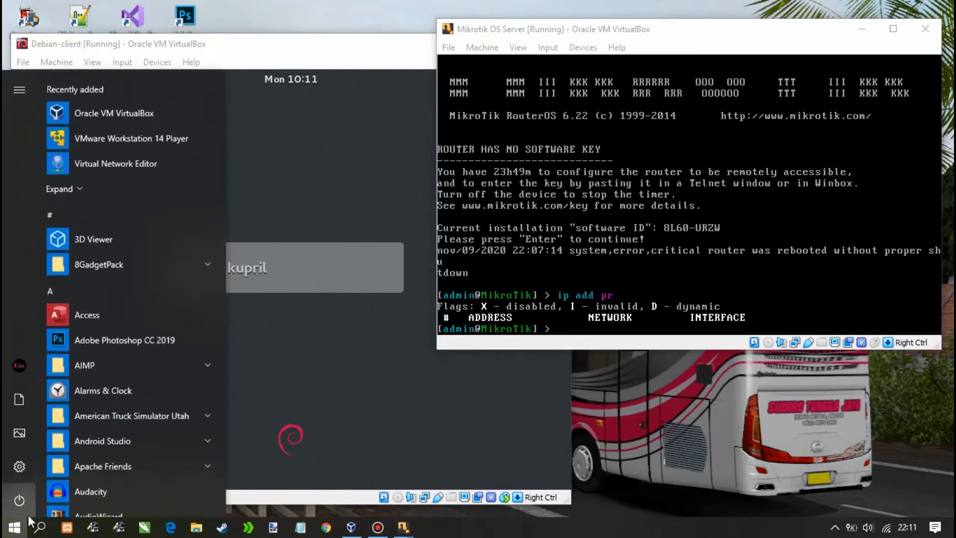
click(36, 531)
text(cmd)
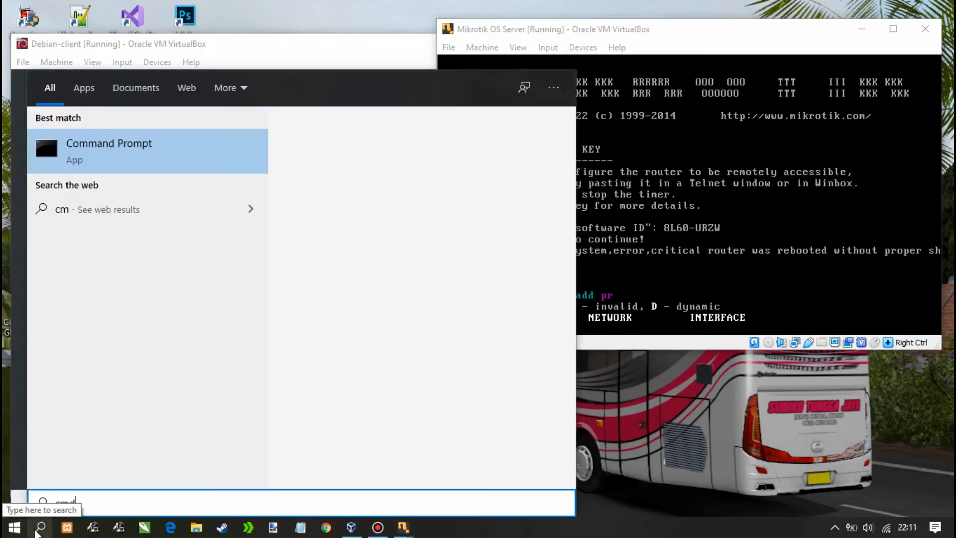
key(Return)
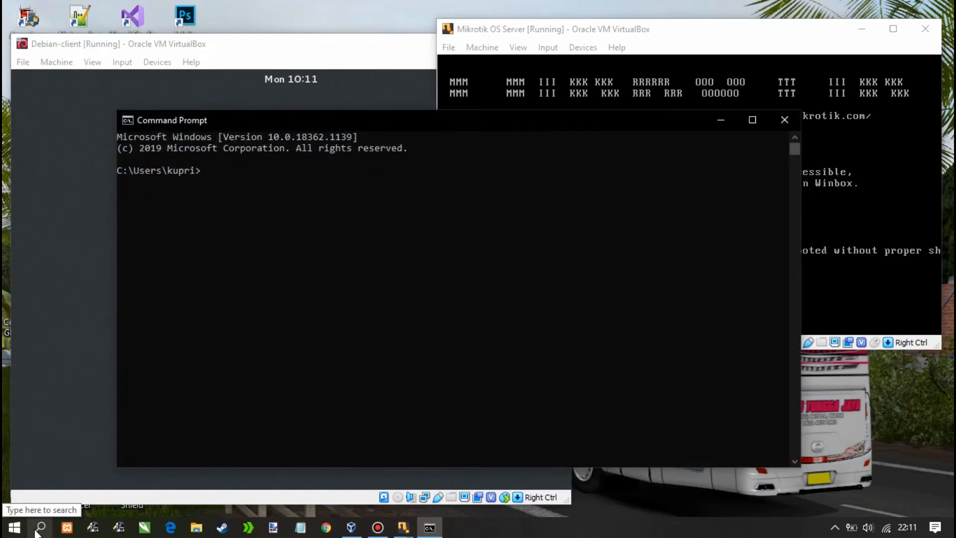
text(ipconfig)
key(Return)
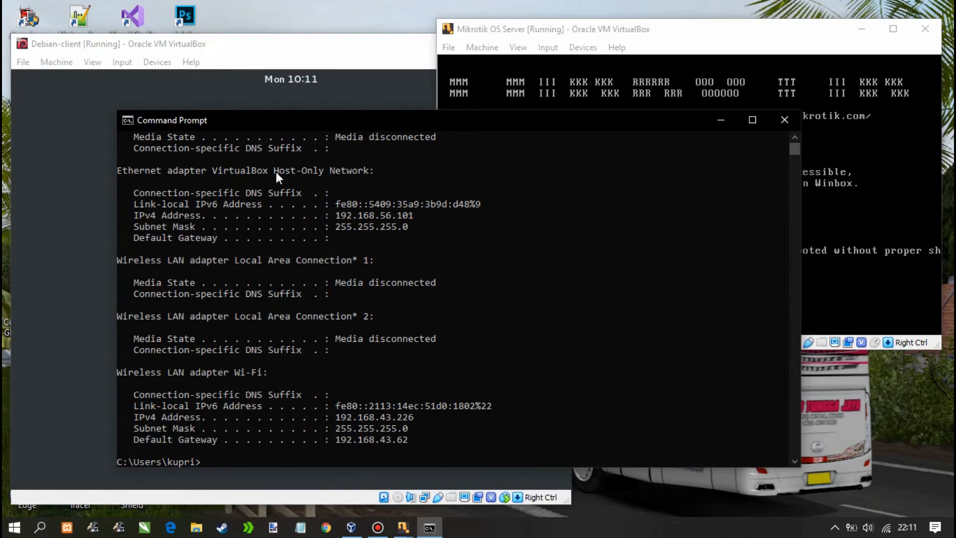
scroll(438, 193, up, 2)
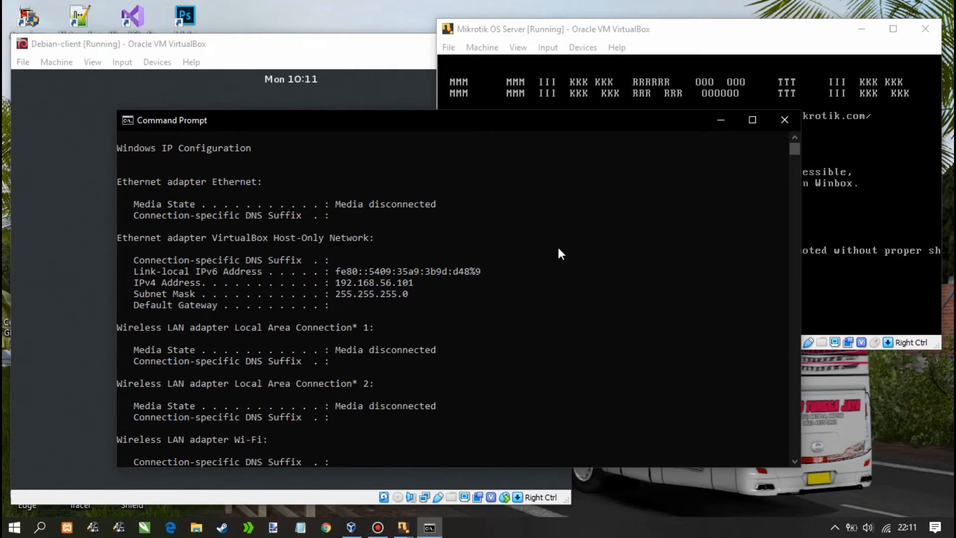
Minimize the Command Prompt, close the VirtualBox Manager, and focus the MikroTik console
click(721, 122)
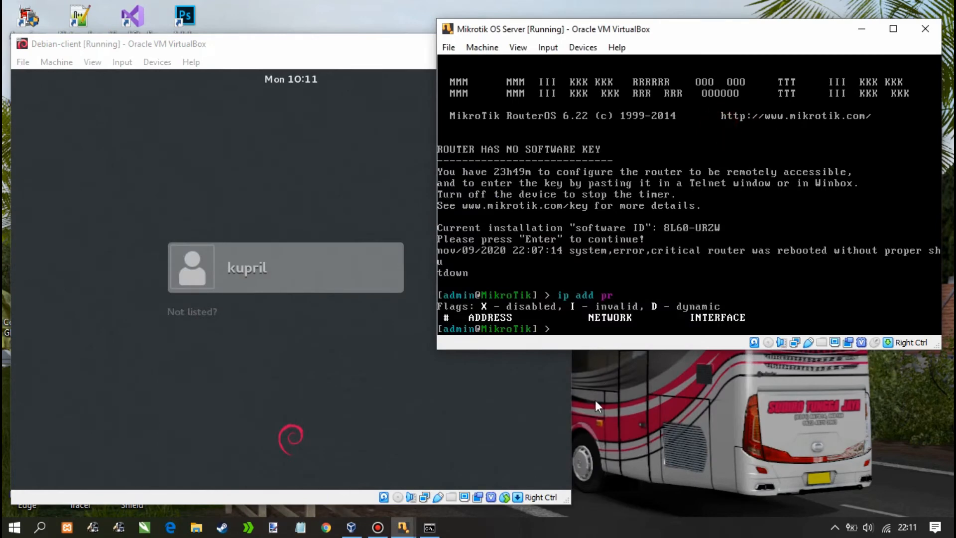
click(351, 528)
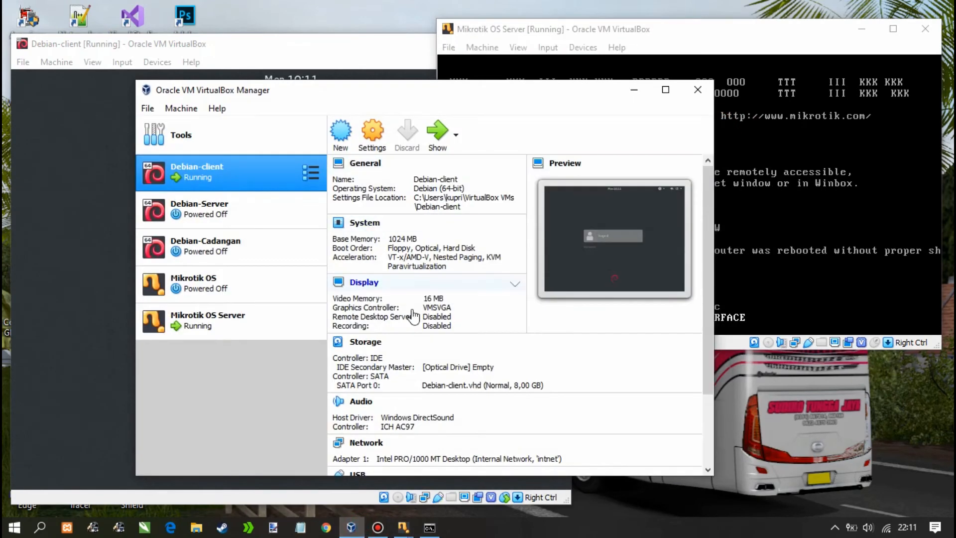
click(545, 93)
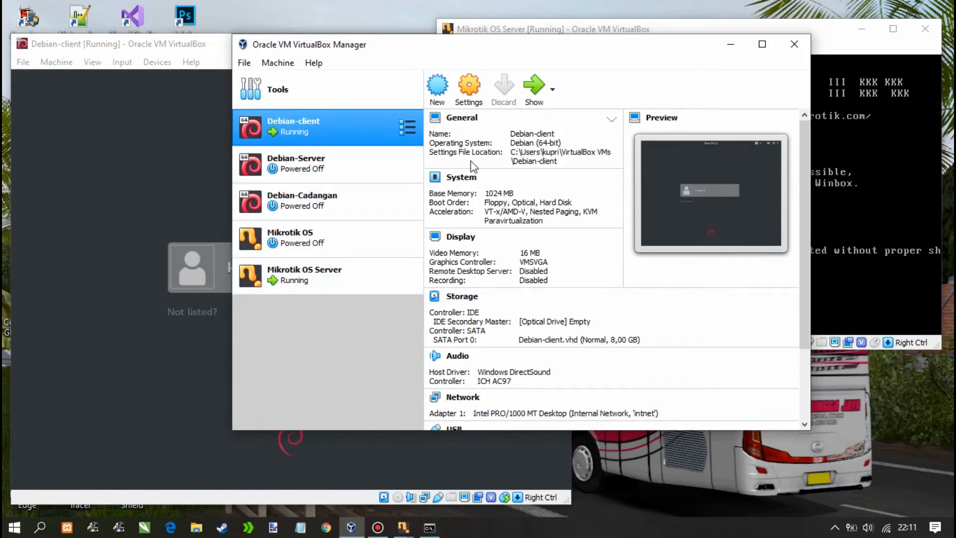
click(795, 43)
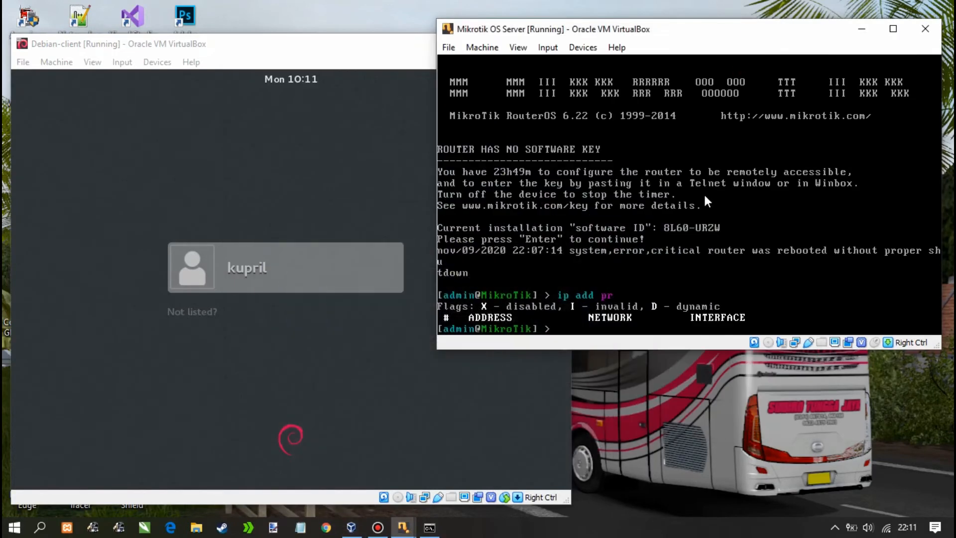
click(649, 317)
Add address 192.168.56.1/24 on interface ether1 to the MikroTik router, using Tab completion
text(dd add ad)
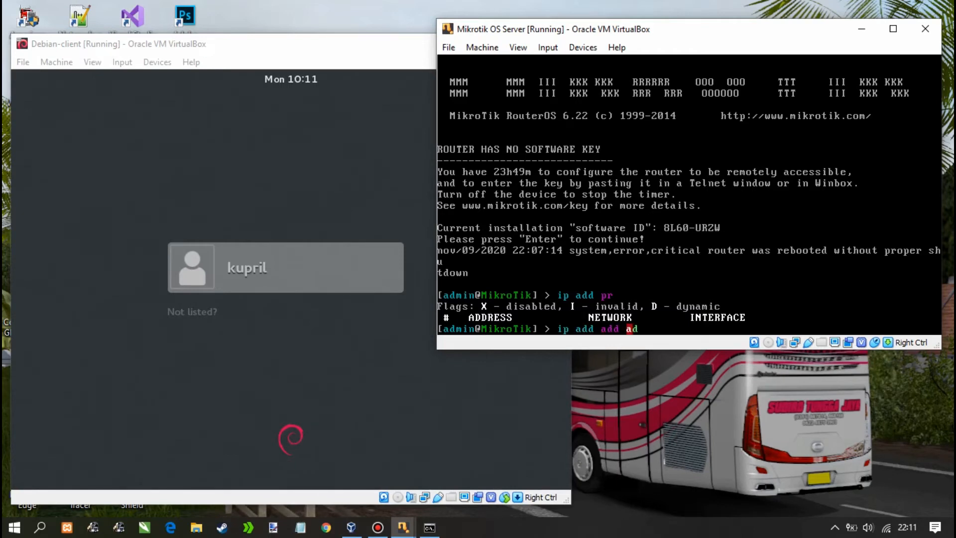
key(Tab)
text(192.16)
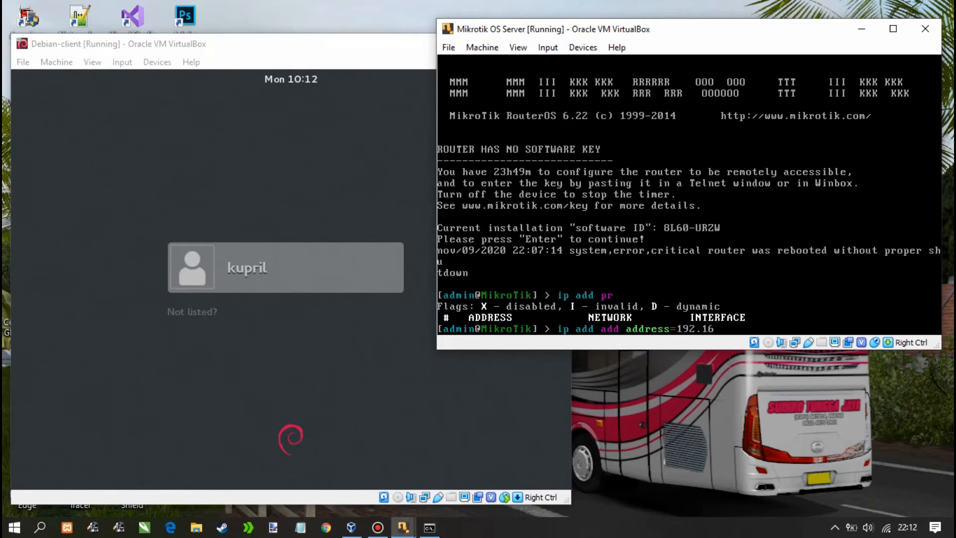
text(8.56.1/24)
key(Tab)
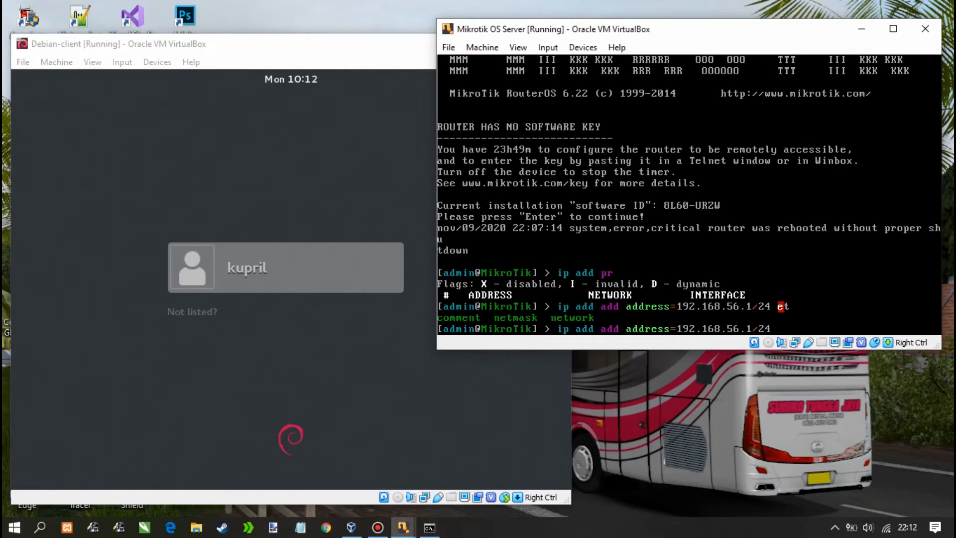
key(Tab)
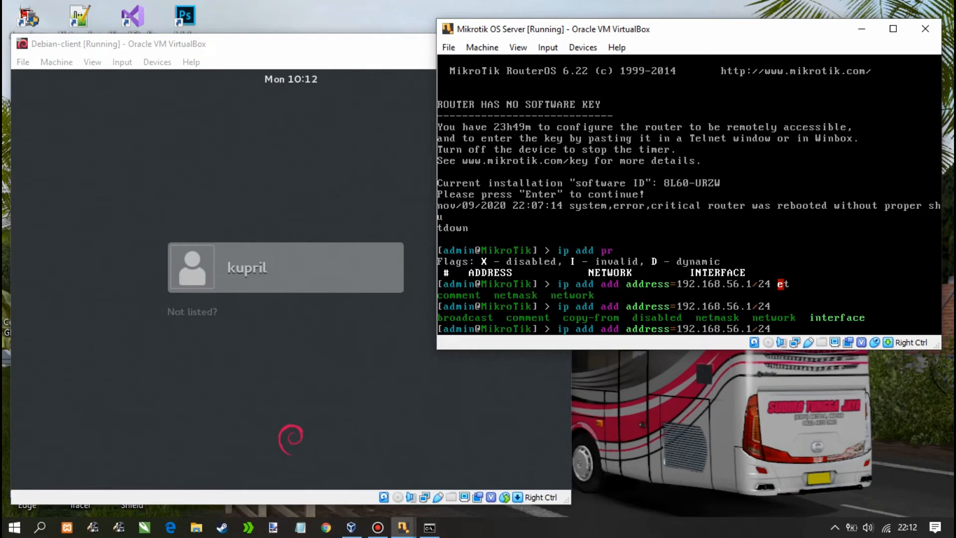
text(in)
key(Tab)
text(ether)
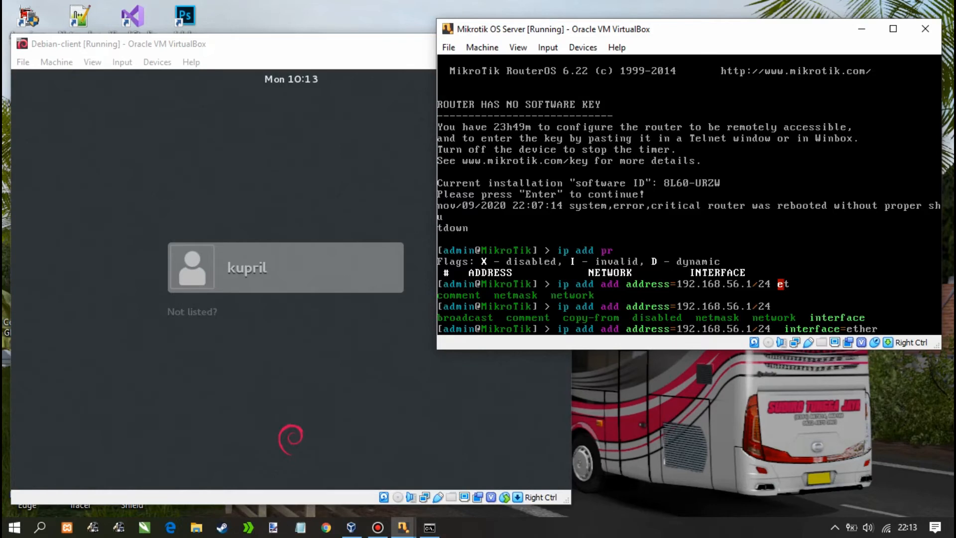
text(1)
key(Return)
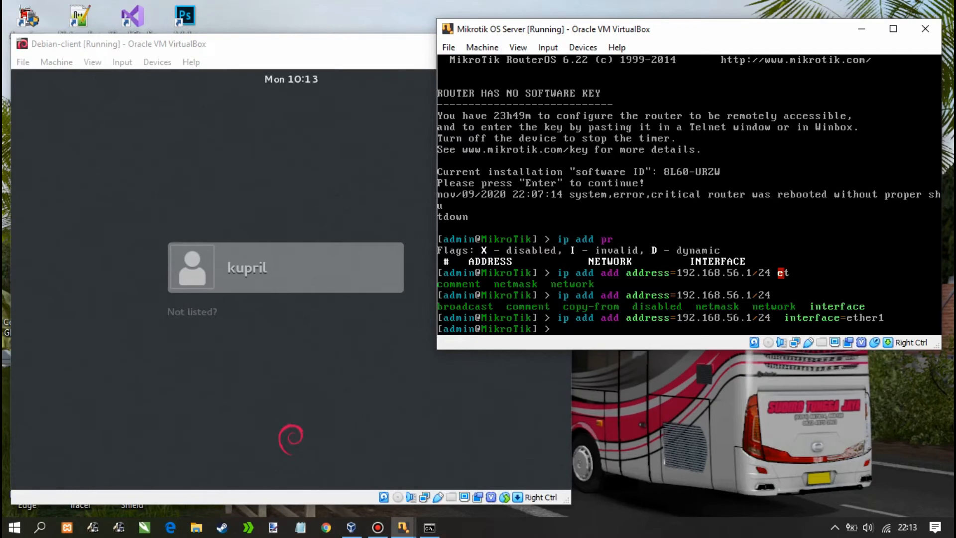
Print the router's address table showing 192.168.56.1/24 on ether1, then begin another 'ip add add address=' command
text(ip add pr)
key(Return)
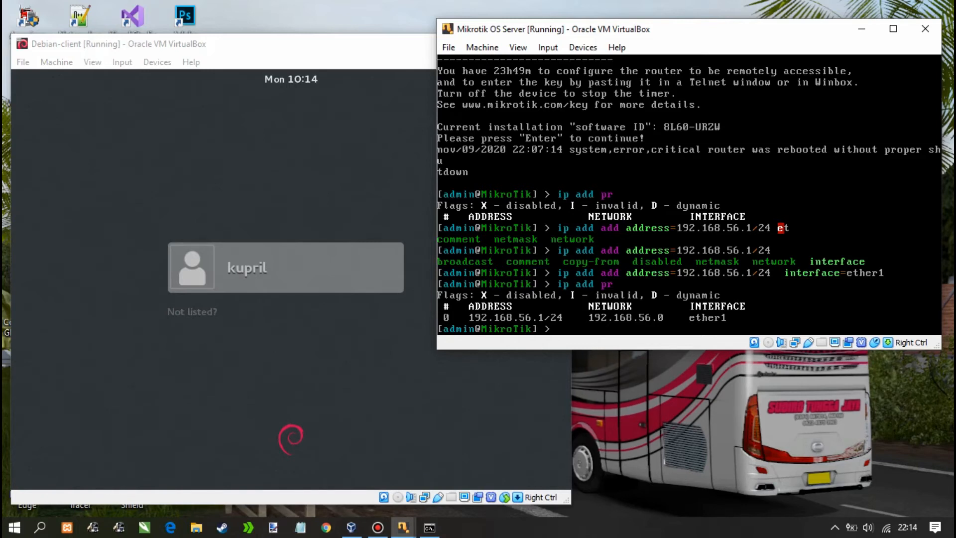
text(ip add add address=)
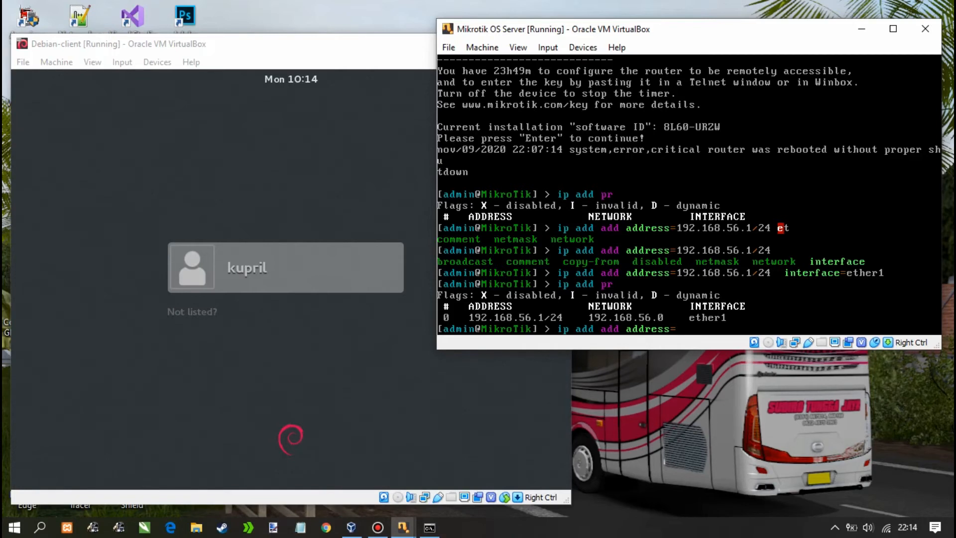
Add 10.10.10.1/24 on ether2, reprint the address table, and list the ip subcommands
text(10.10.10.1/24 interface=)
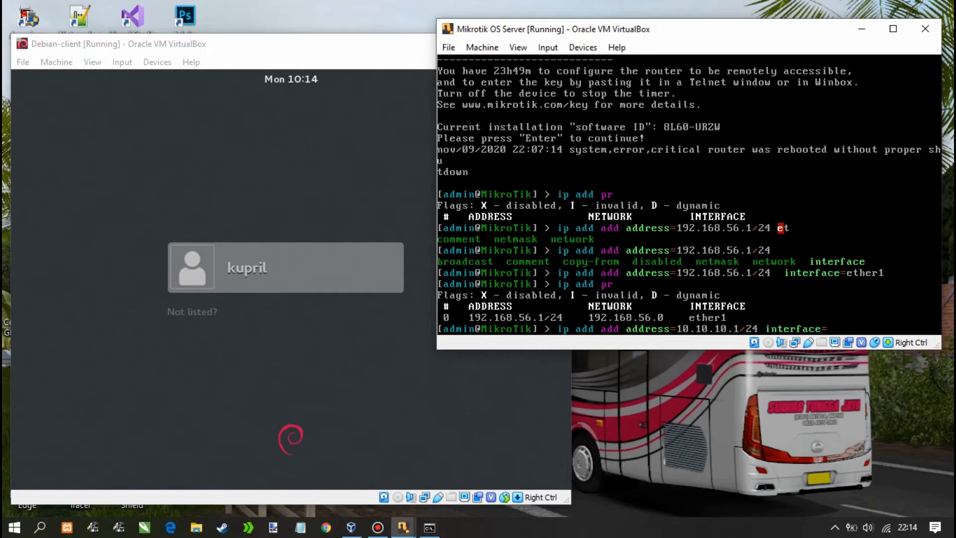
text(ether2)
key(Return)
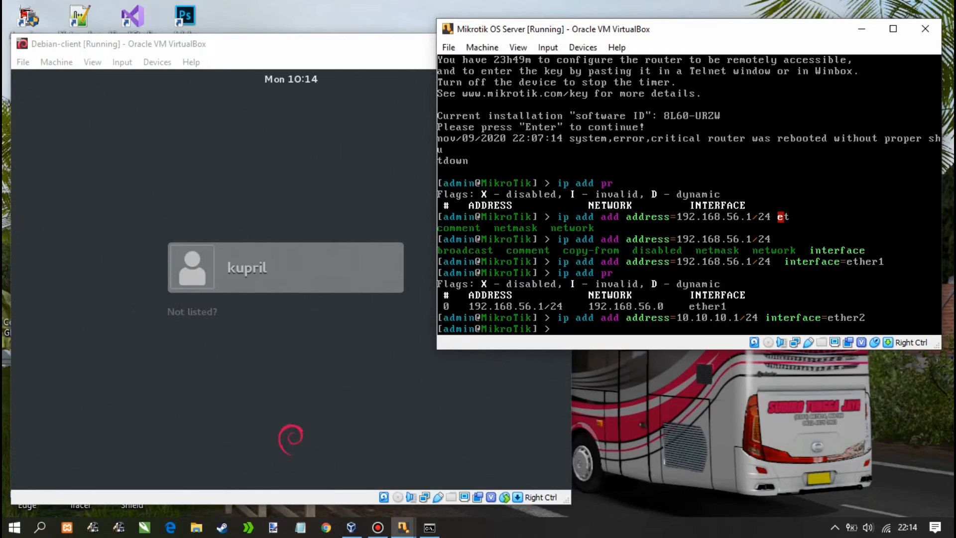
key(Up)
key(Up)
key(Return)
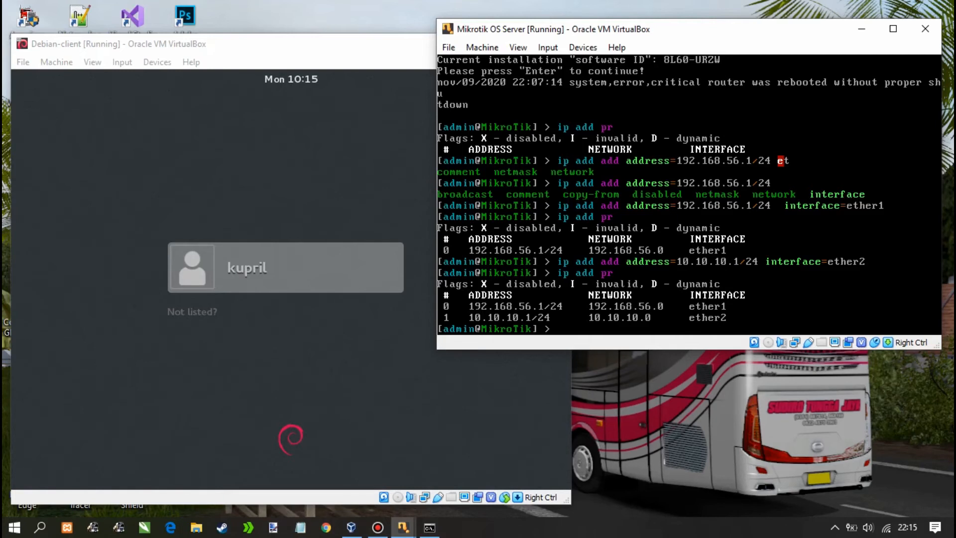
text(ip)
key(Tab)
key(Tab)
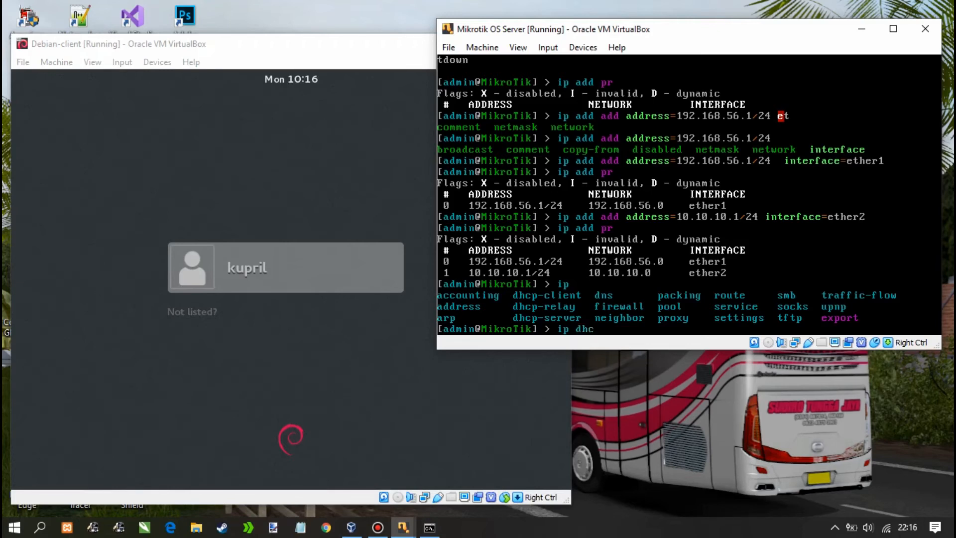
Run 'ip dhcp setup' on the MikroTik router to launch the DHCP wizard
text(p setup)
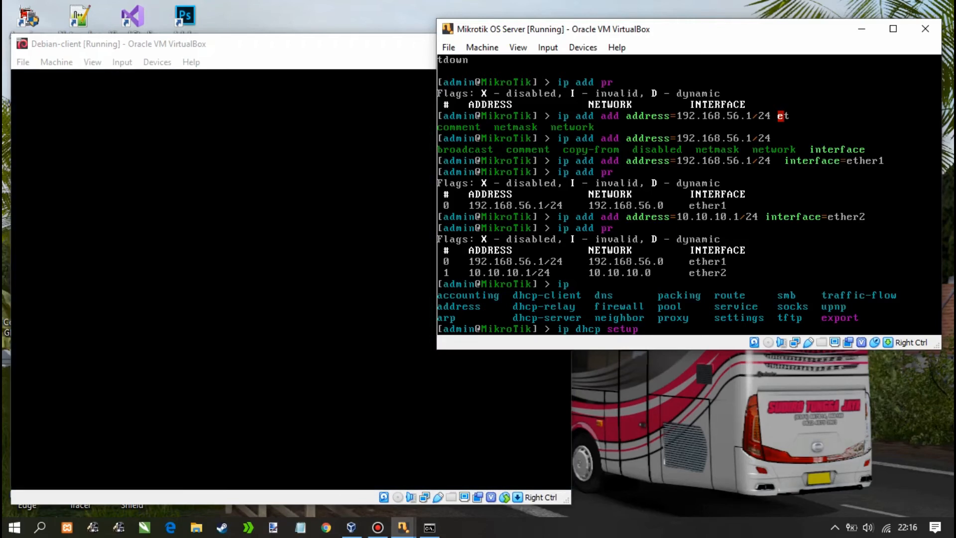
key(Return)
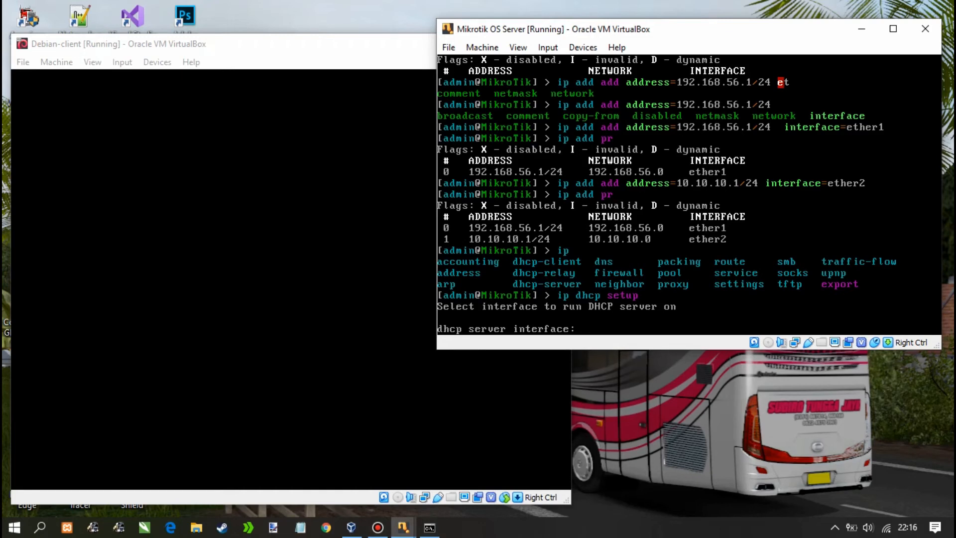
Configure DHCP on ether2: 10.10.10.0/24, gateway and DNS 10.10.10.1, pool 10.10.10.2–254, 10m lease
text(ether2)
key(Return)
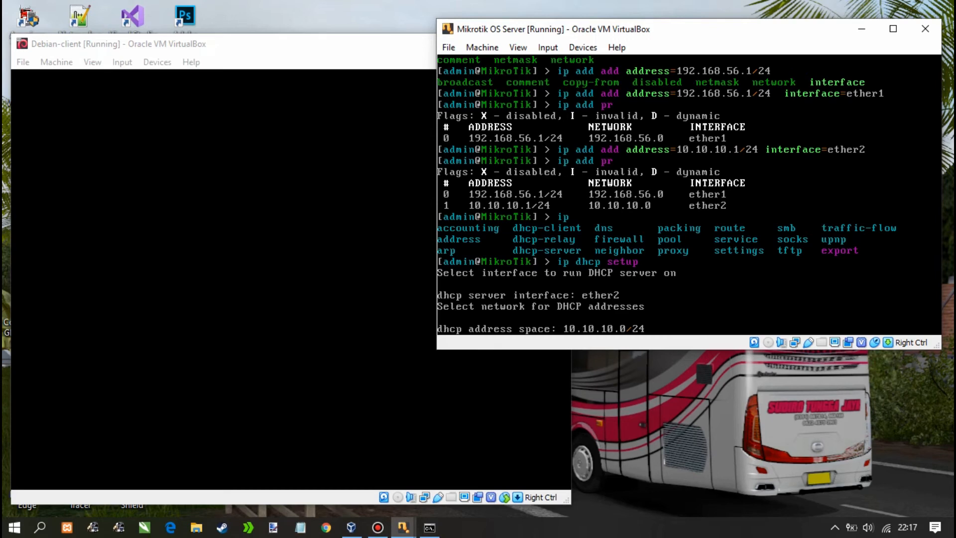
key(Return)
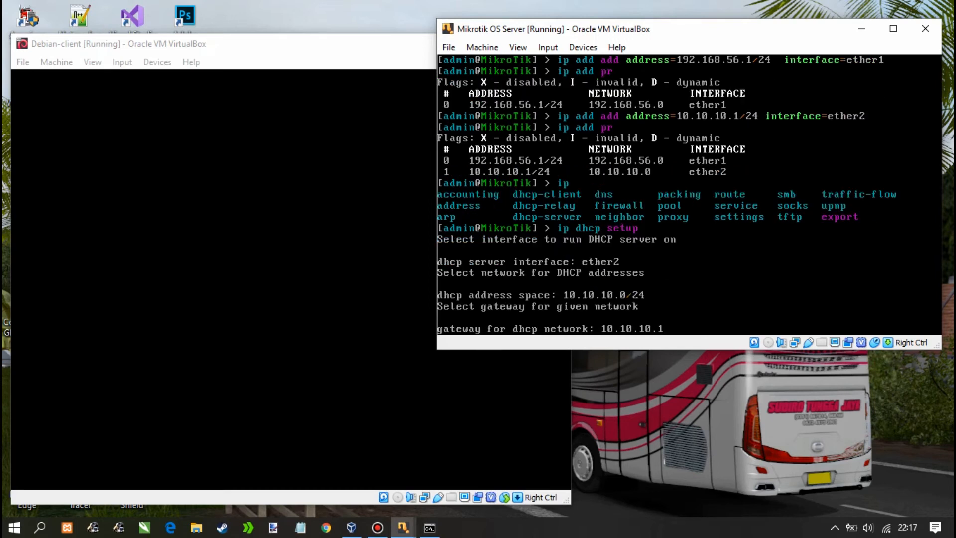
key(Return)
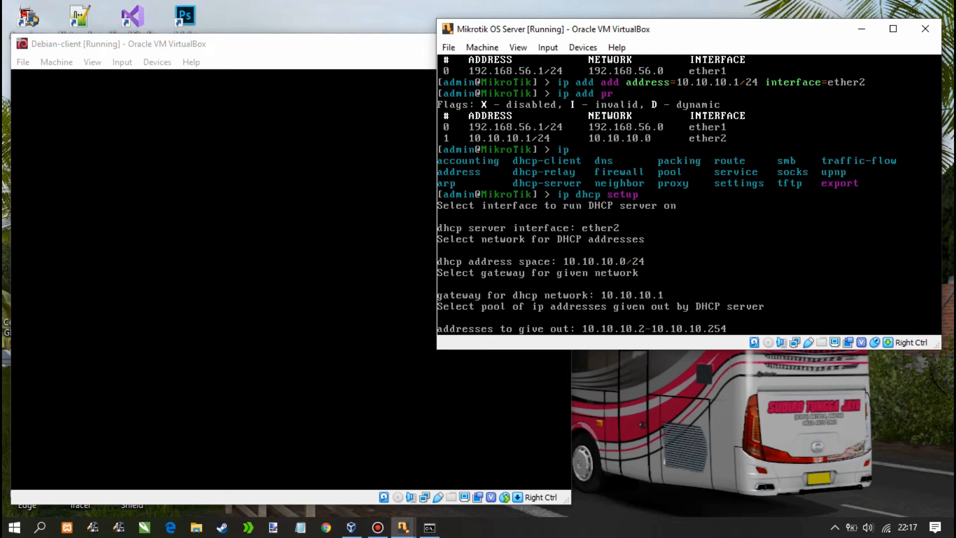
key(Return)
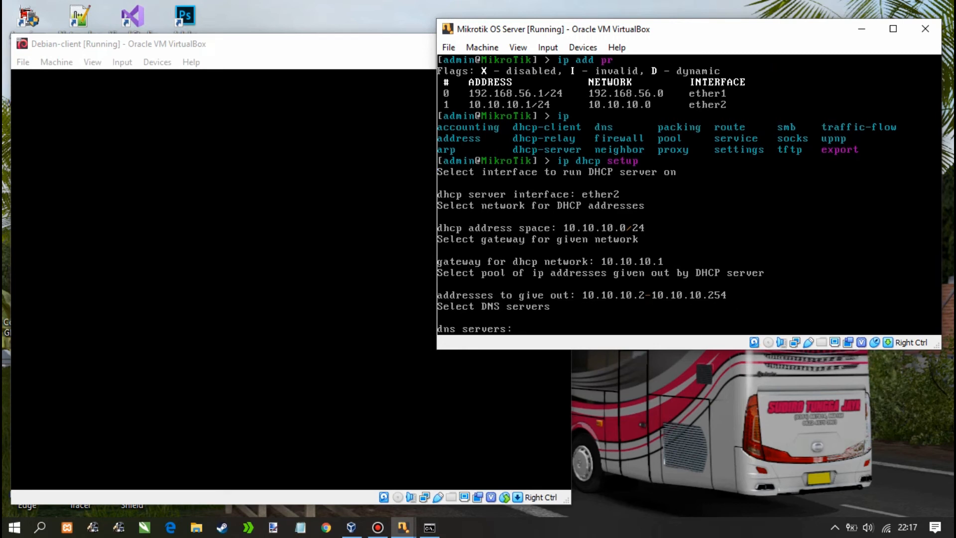
text(10.10.10.1)
key(Return)
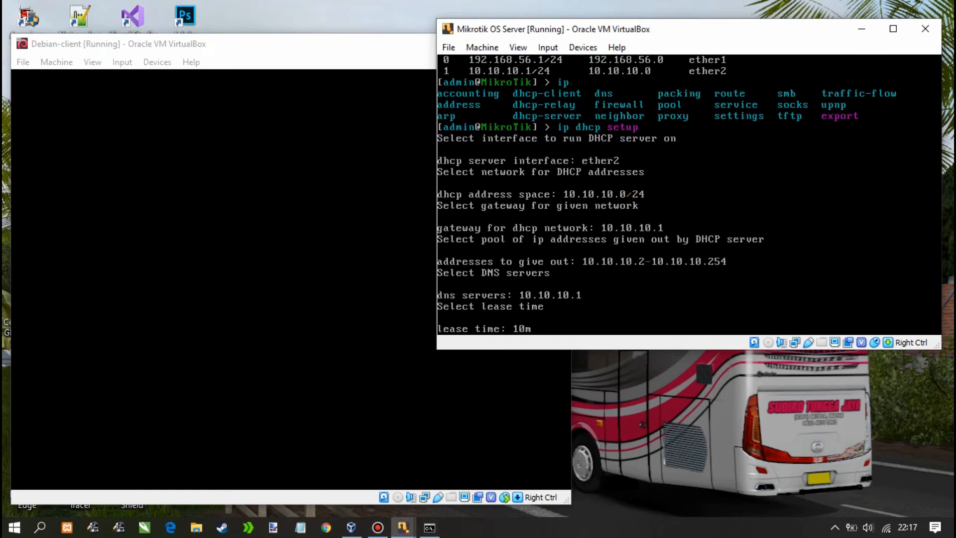
key(Return)
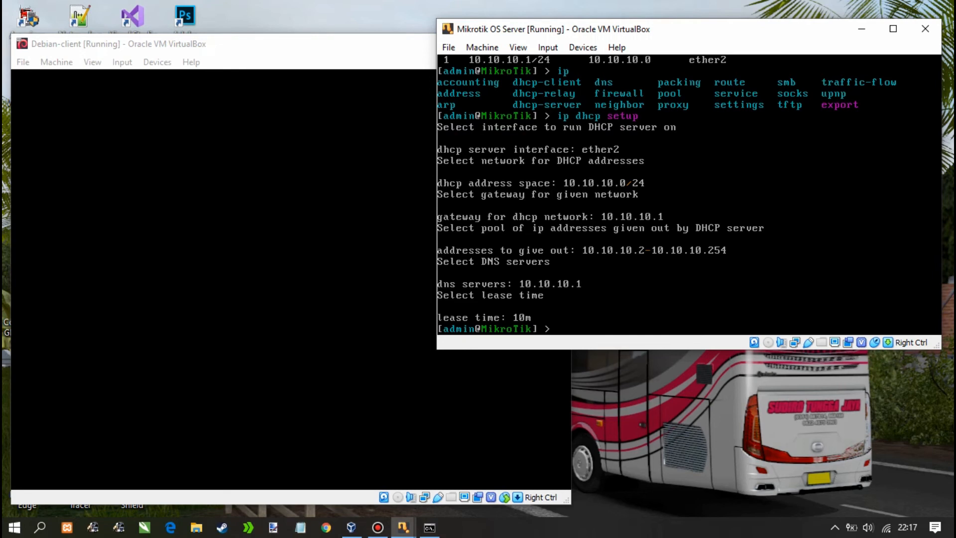
text(ip add pr)
List the router's IP addresses and DHCP servers, showing dhcp1 on ether2 with dhcp_pool1 and 10m leases
key(Return)
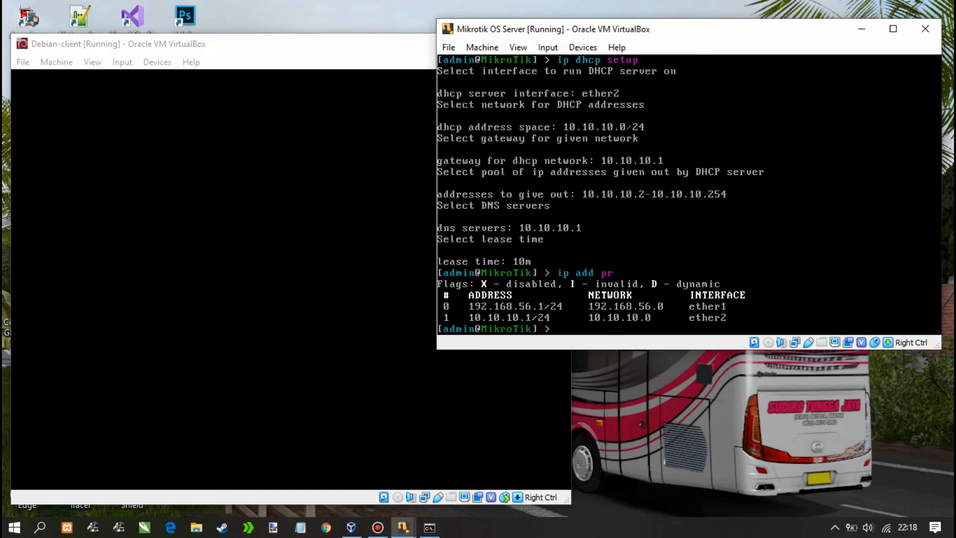
text(dhcp-server pr)
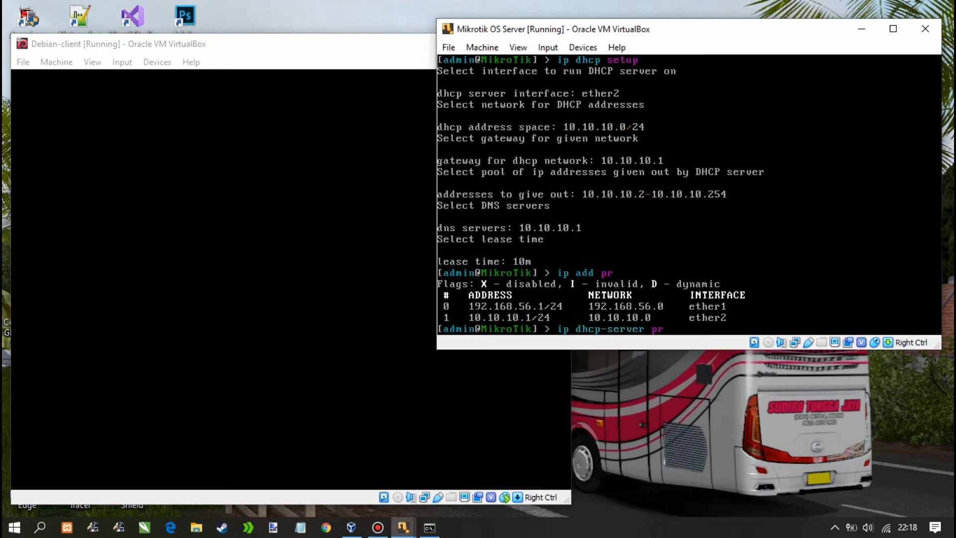
key(Return)
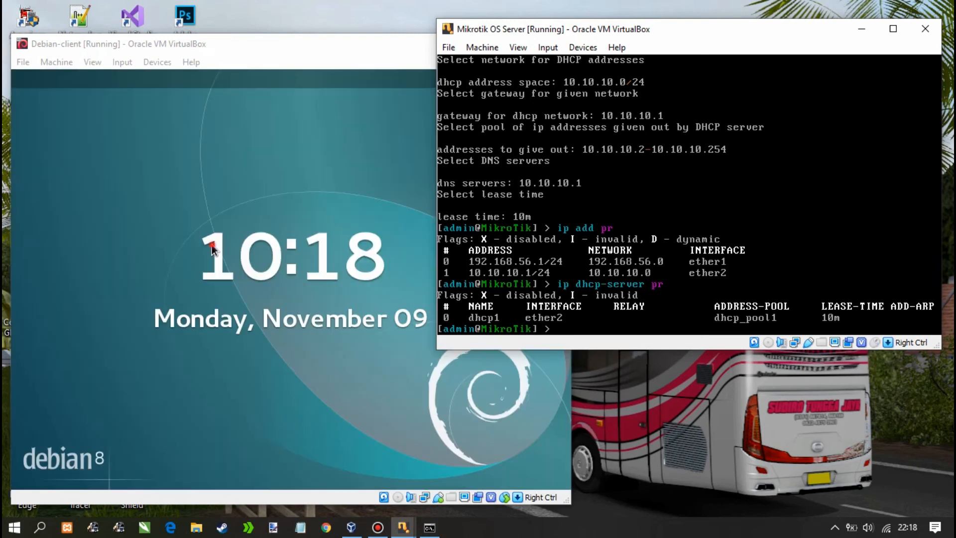
Wake the Debian client and sign in to the user account with its password
click(267, 275)
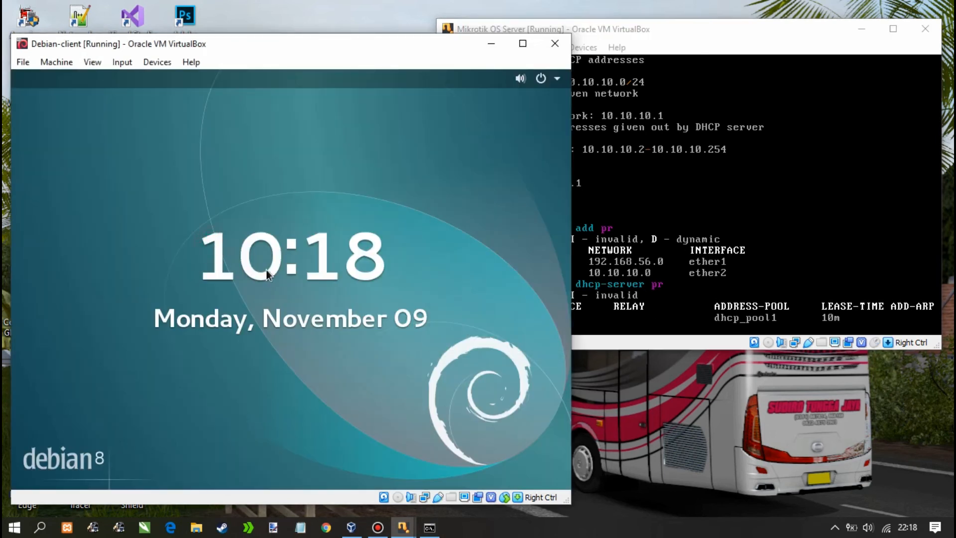
click(273, 269)
click(273, 270)
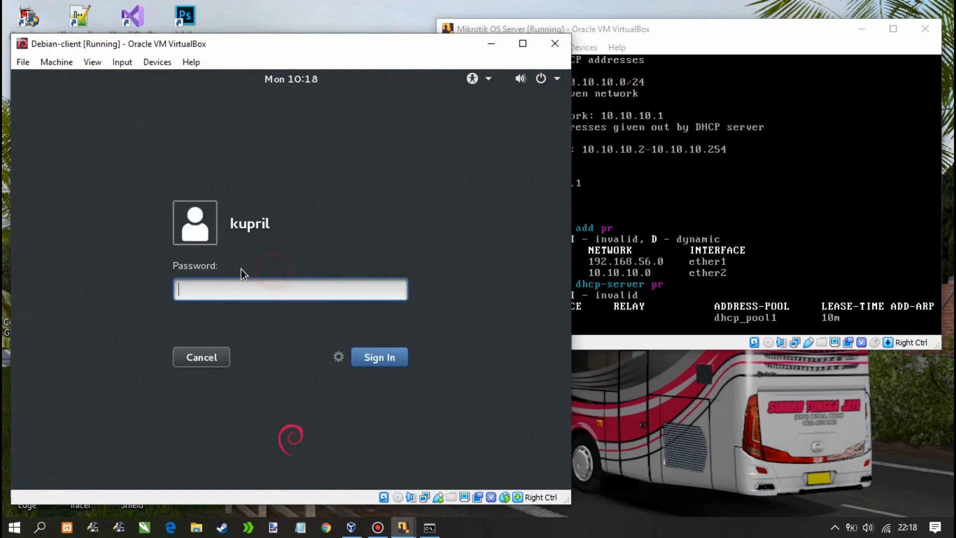
text(*****)
key(Return)
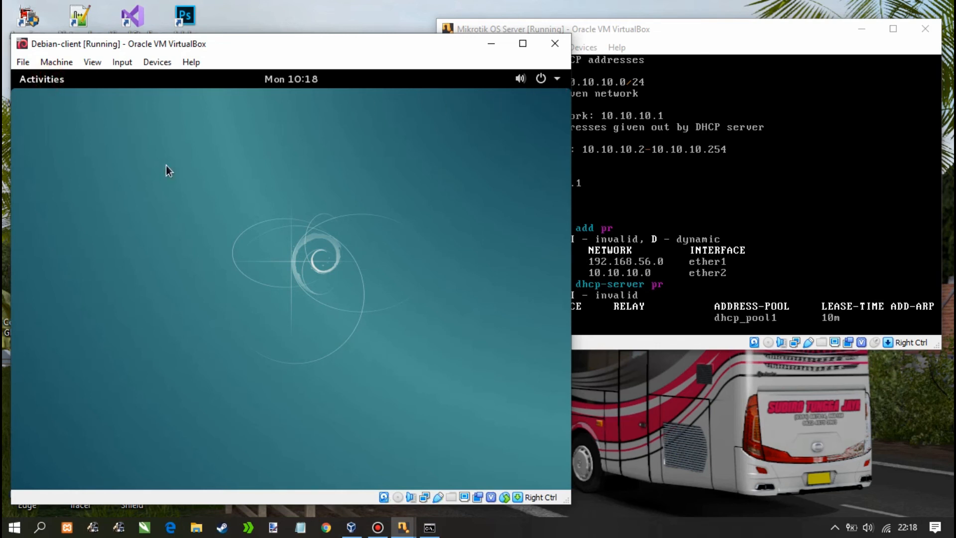
Search Activities for 'terminal' and launch the Terminal application
key(super)
click(251, 121)
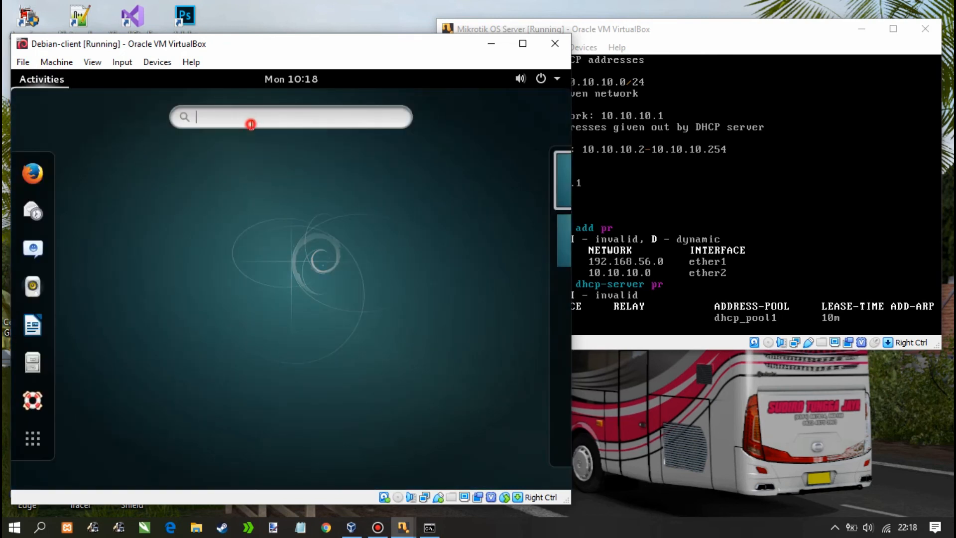
text(te)
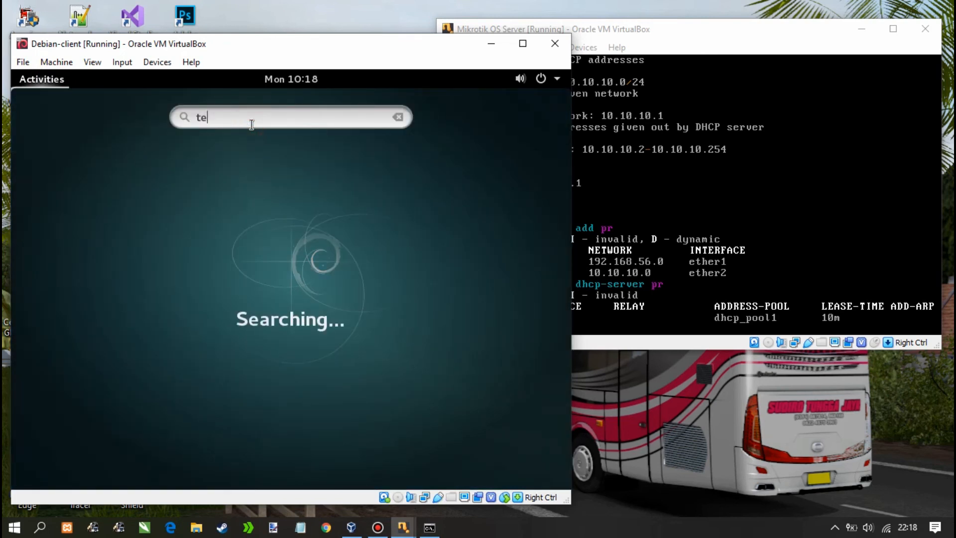
text(rm)
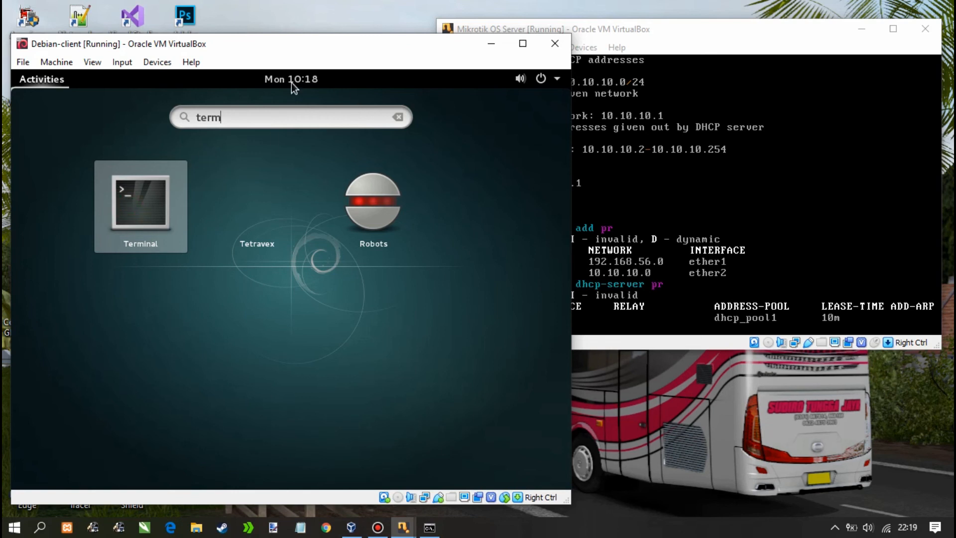
text(ina)
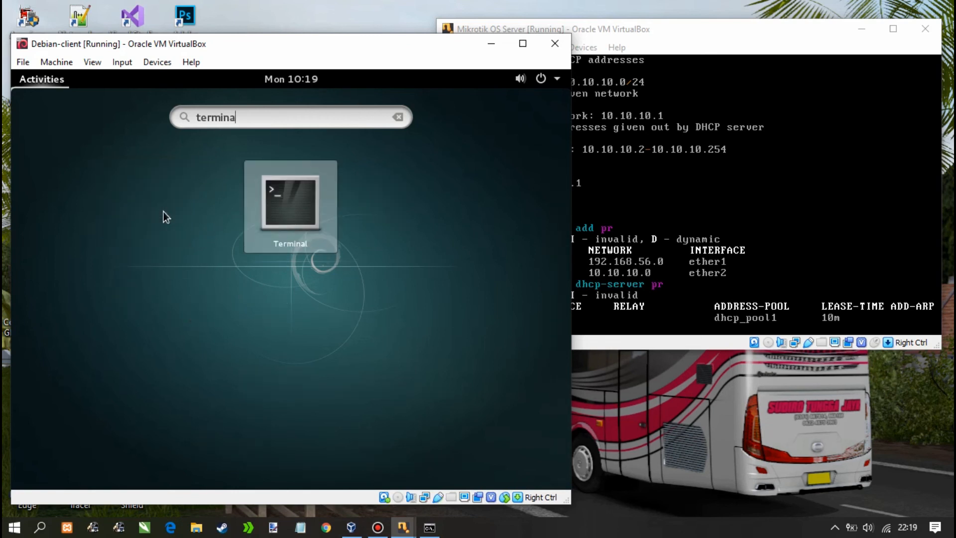
click(271, 227)
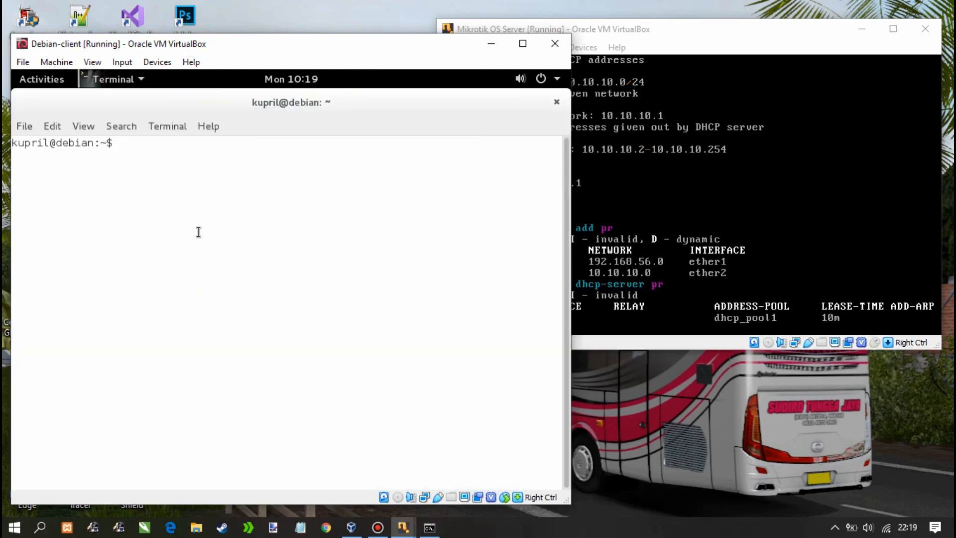
Become root with su and the root password, change to / and clear the screen
text(su)
key(Return)
key(Return)
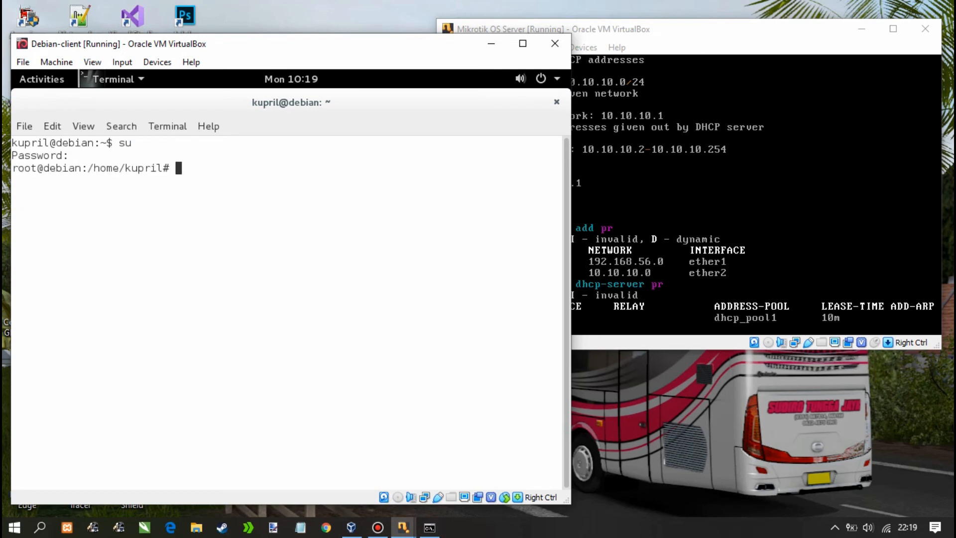
text(cd /)
key(Return)
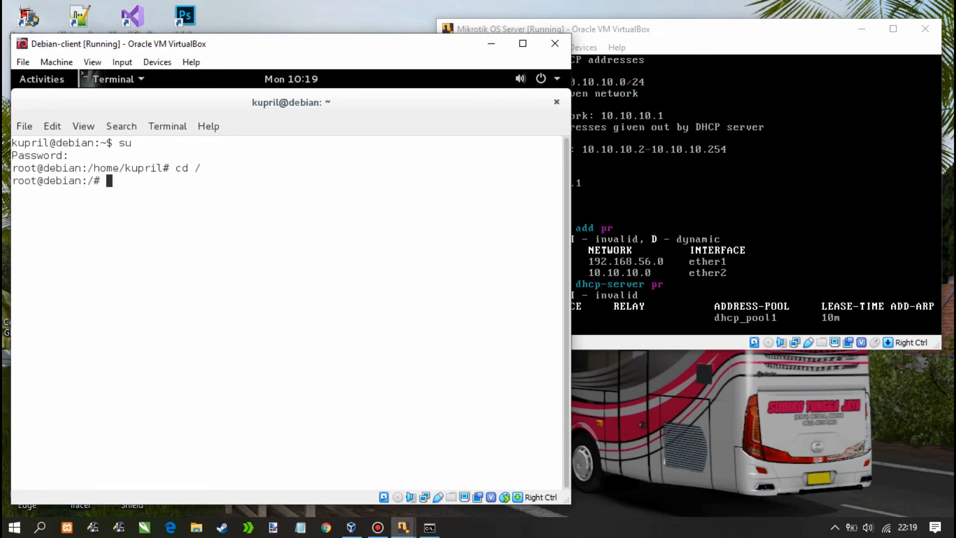
text(clear)
key(Return)
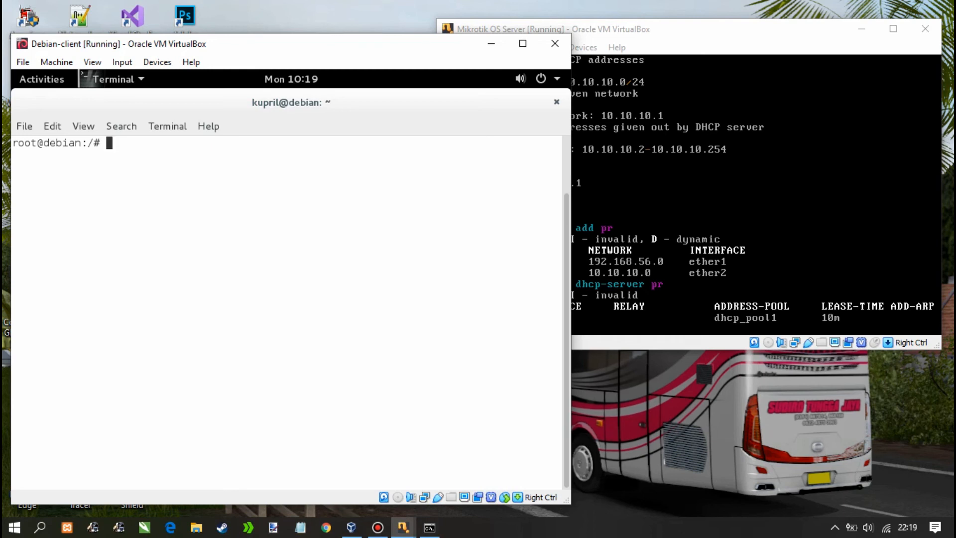
Open /etc/network/interfaces in nano, confirm 'iface eth0 inet dhcp', and exit without changes
text(nano /etc/network/i)
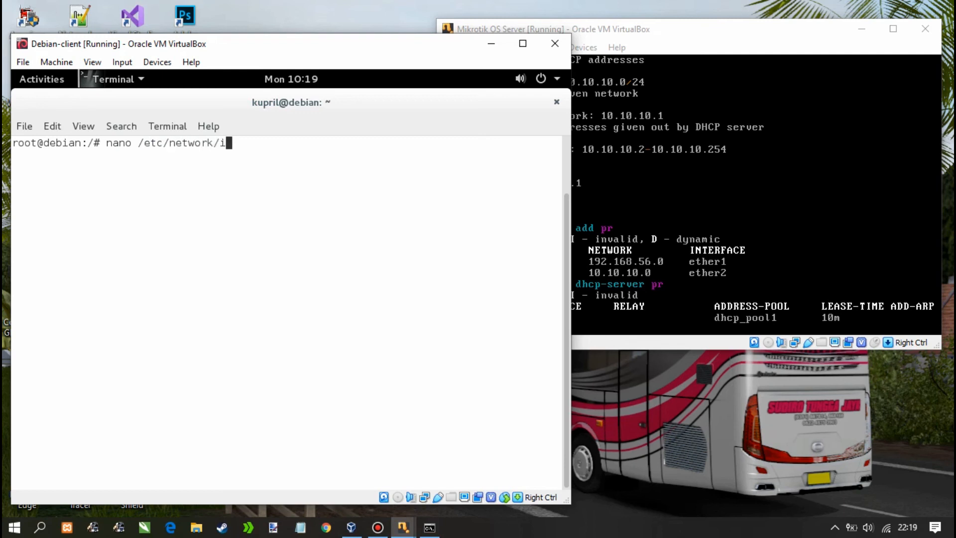
text(nterfaces)
key(Return)
key(Down)
key(Down)
key(Down)
key(Down)
key(Down)
key(Down)
key(Down)
key(Down)
key(Down)
key(Down)
key(Down)
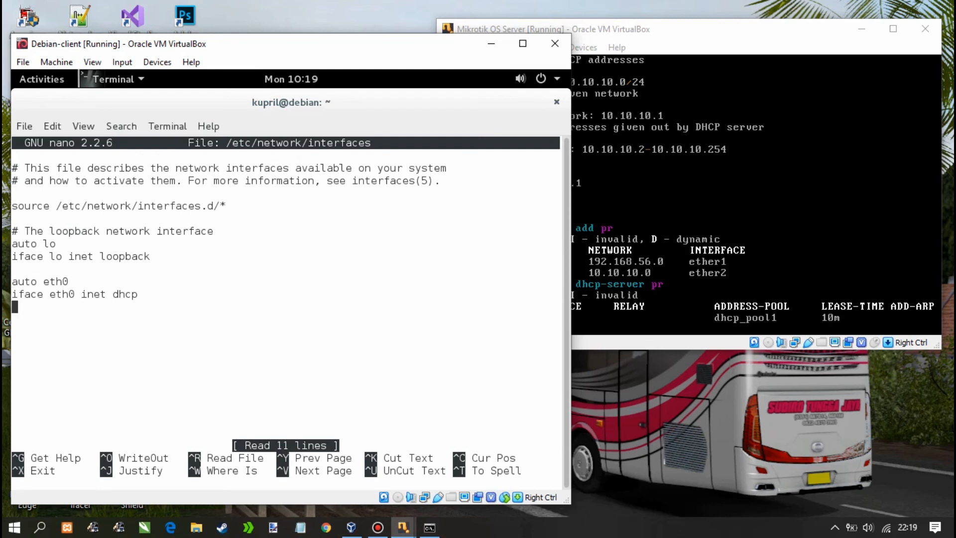
key(Up)
key(Up)
key(Right)
key(Right)
key(Right)
key(Right)
key(Right)
key(Right)
key(Right)
key(Right)
key(Right)
key(Down)
key(Right)
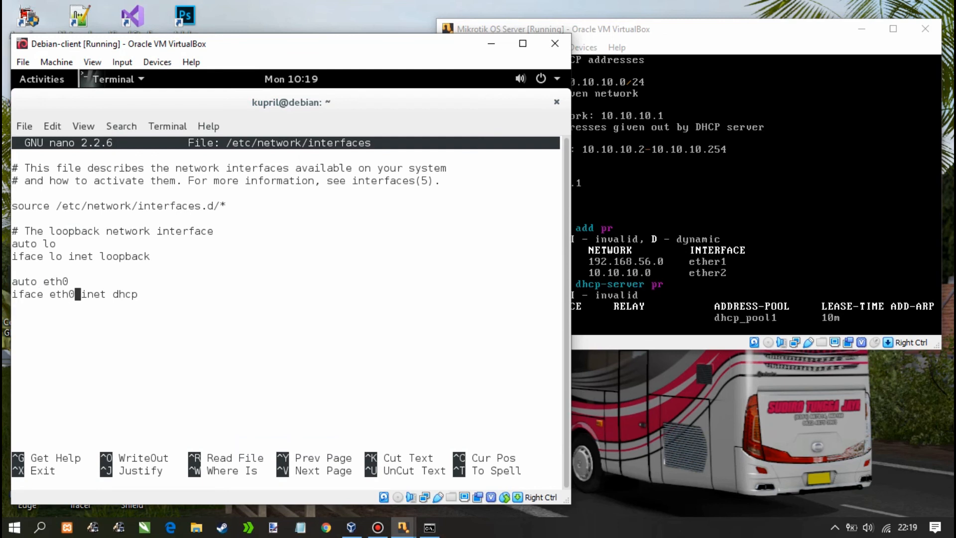
key(Right)
key(Right)
key(Right)
key(Right)
key(Right)
key(Right)
key(Right)
key(Right)
key(Right)
key(Right)
key(ctrl+x)
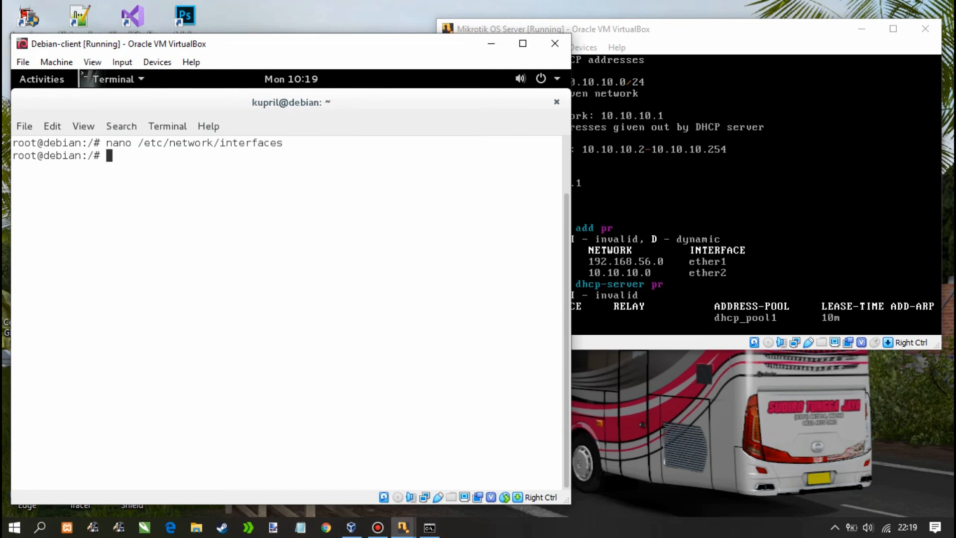
Restart networking with /etc/init.d/networking restart and run ifconfig to show eth0 at 10.10.10.254
text(/etc/init.d/)
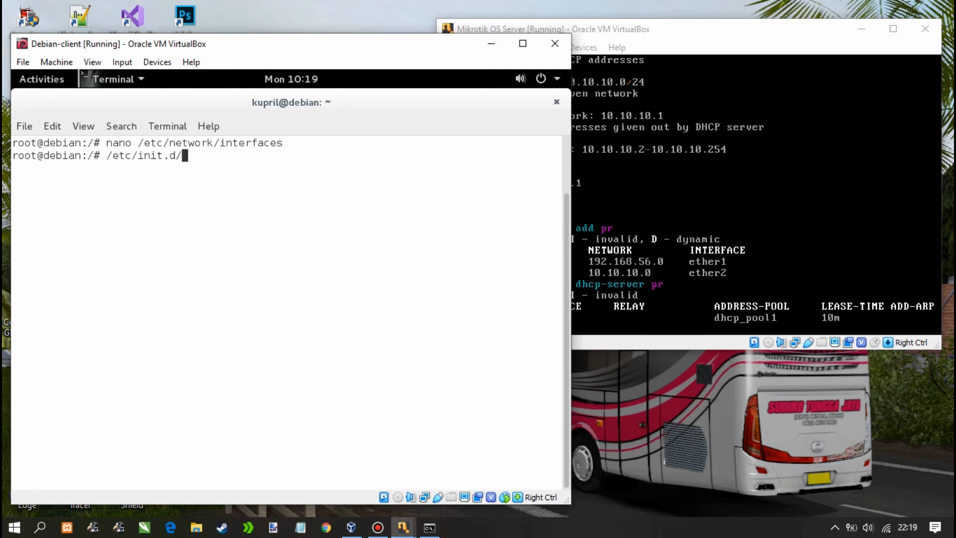
text(networking)
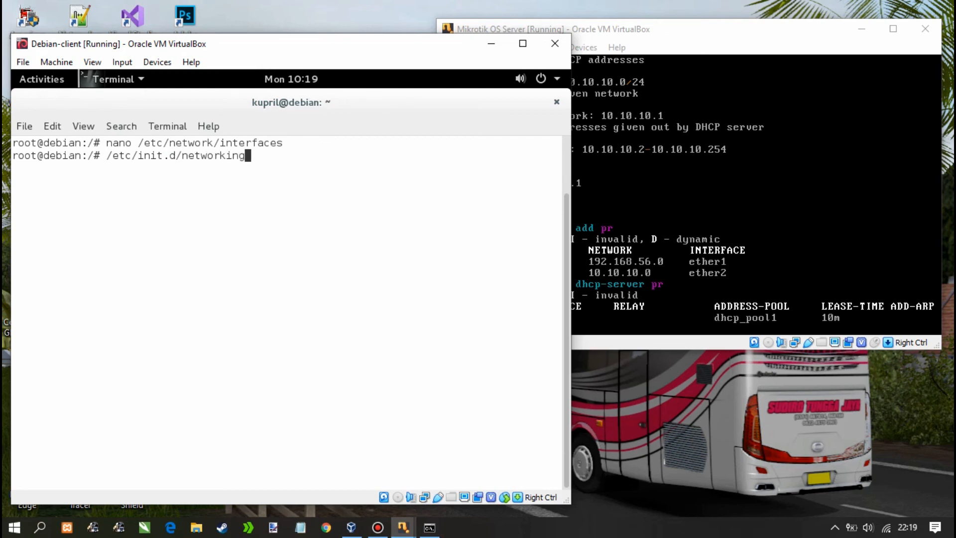
text( restart)
key(Return)
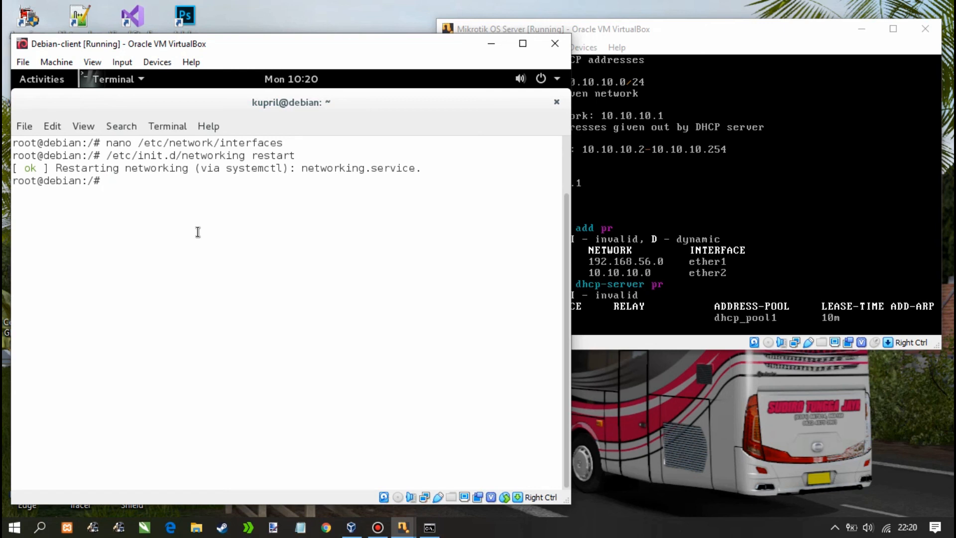
text(ifconfig)
key(Return)
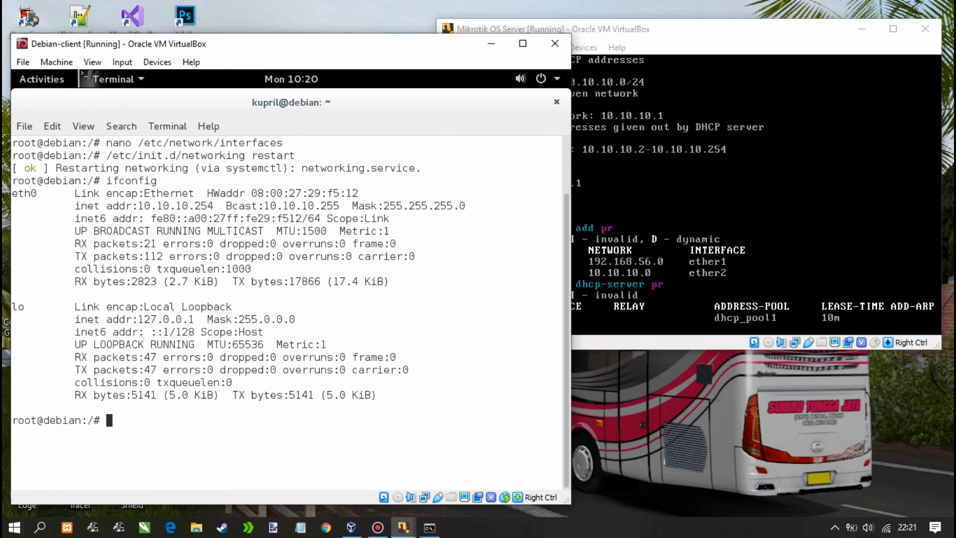
Ping the router at 10.10.10.1 from Debian with 0% loss, then switch to the MikroTik Server window
text(ping 10.10.10.1)
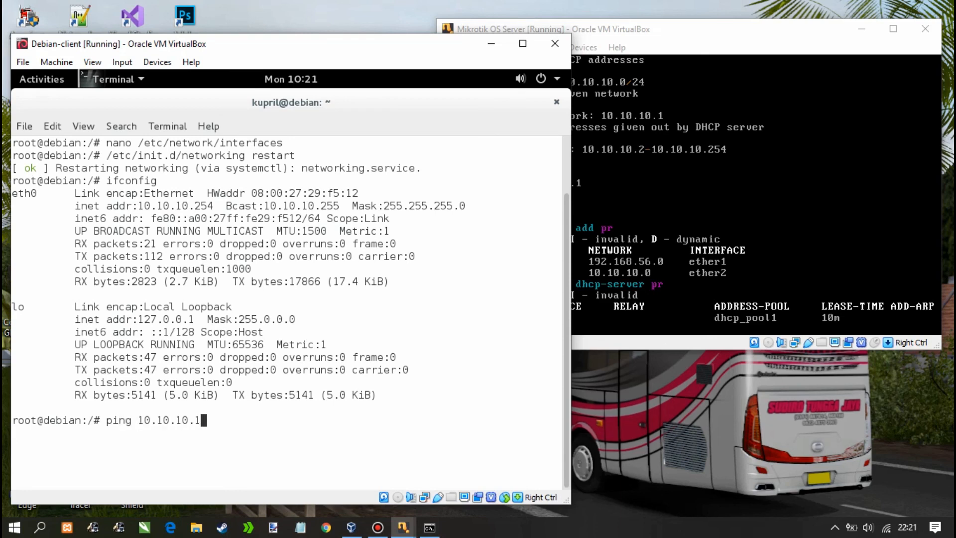
key(Return)
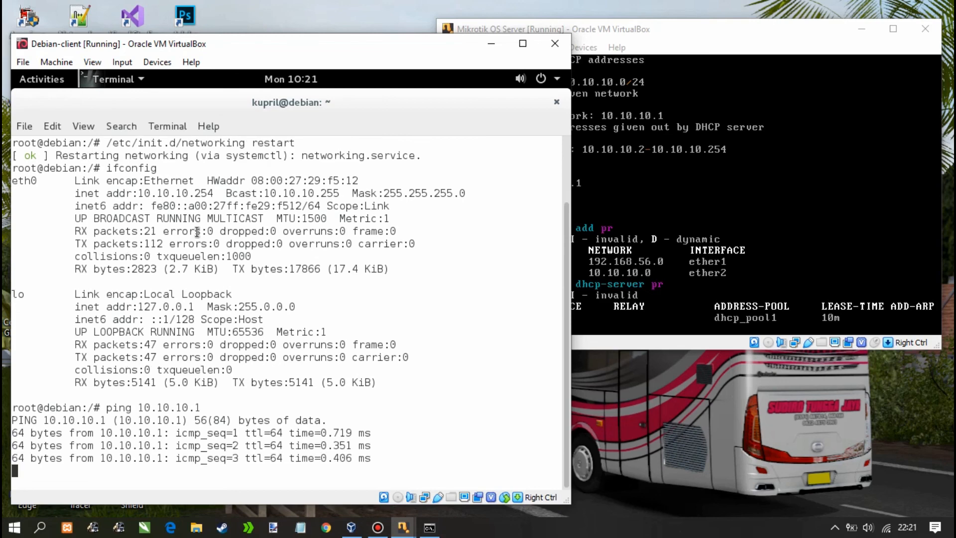
key(ctrl+c)
click(704, 312)
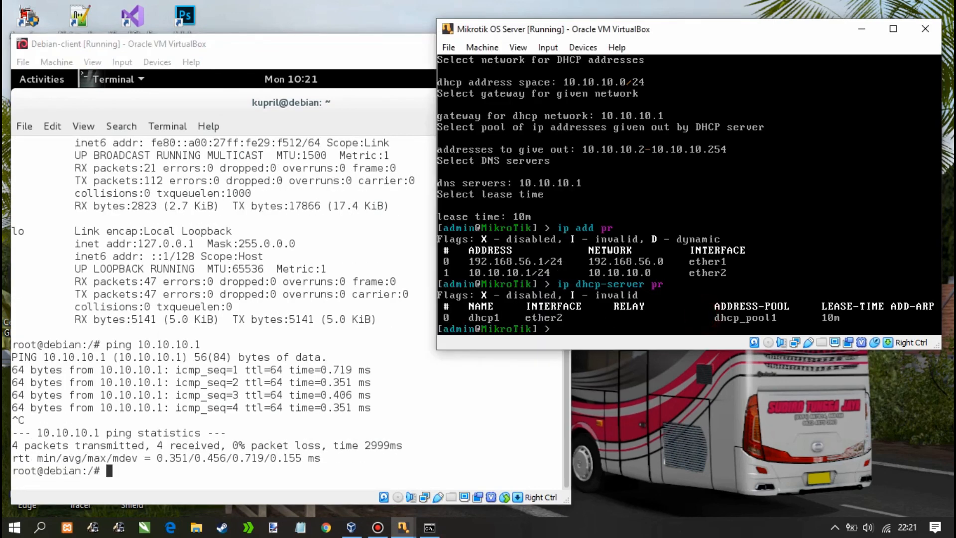
Ping the Debian client at 10.10.10.254 from the MikroTik console and stop after four replies
text(ping 10.10.10.25)
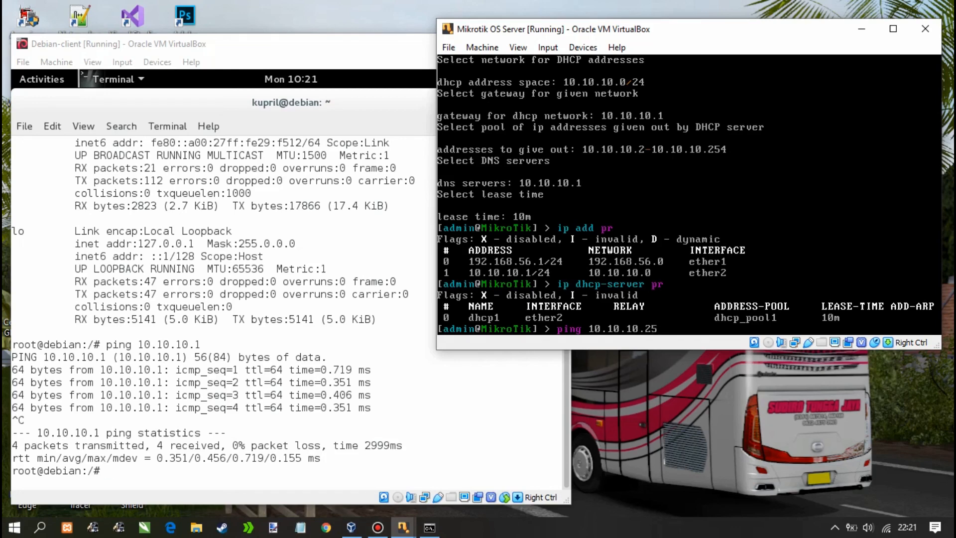
text(4)
key(Return)
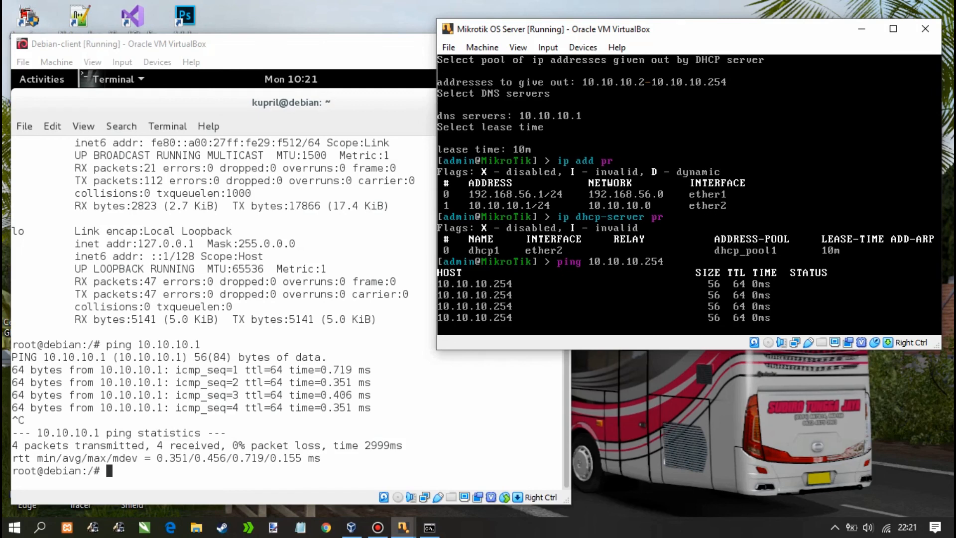
key(ctrl+c)
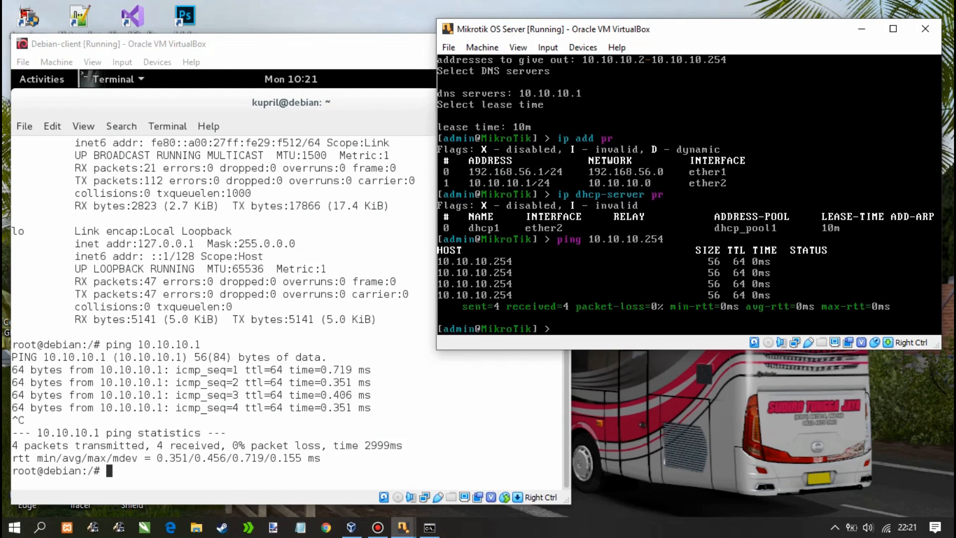